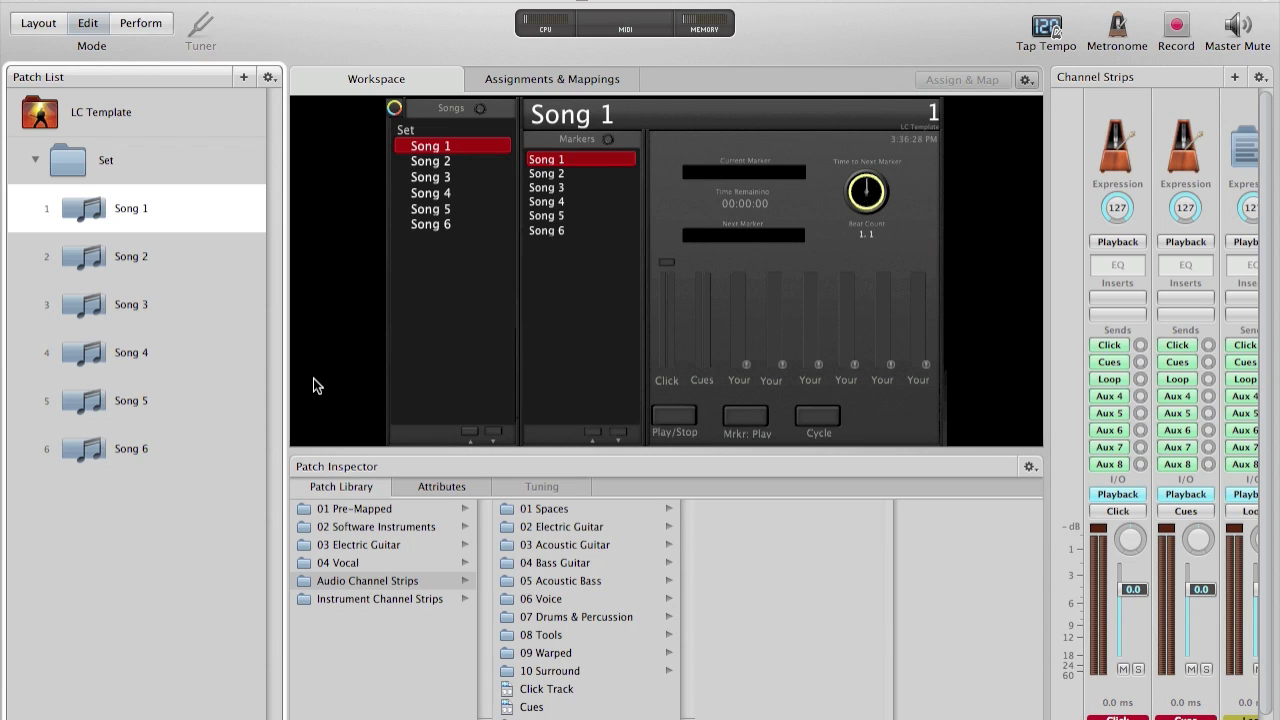
Bring the Indescribable Logic project to the front and enlarge its window to fill the screen
{"action": "mouse_move", "coordinate": [869, 690]}
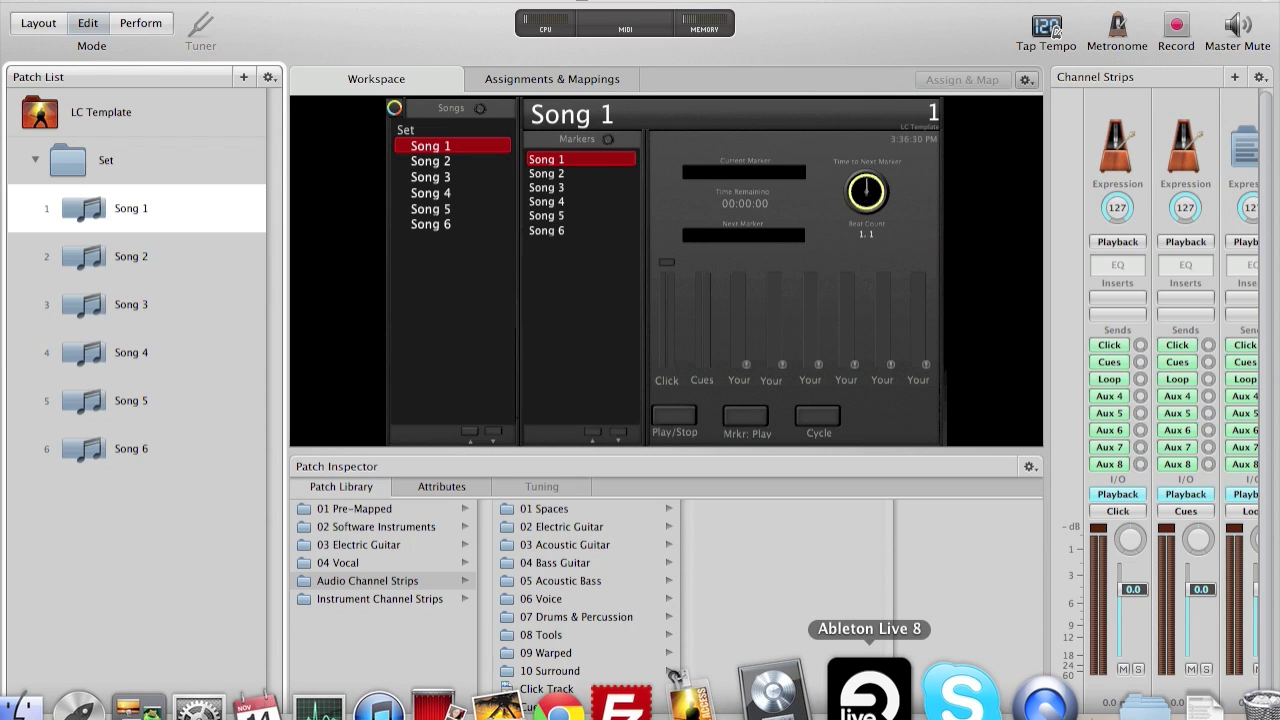
{"action": "left_click", "coordinate": [785, 690]}
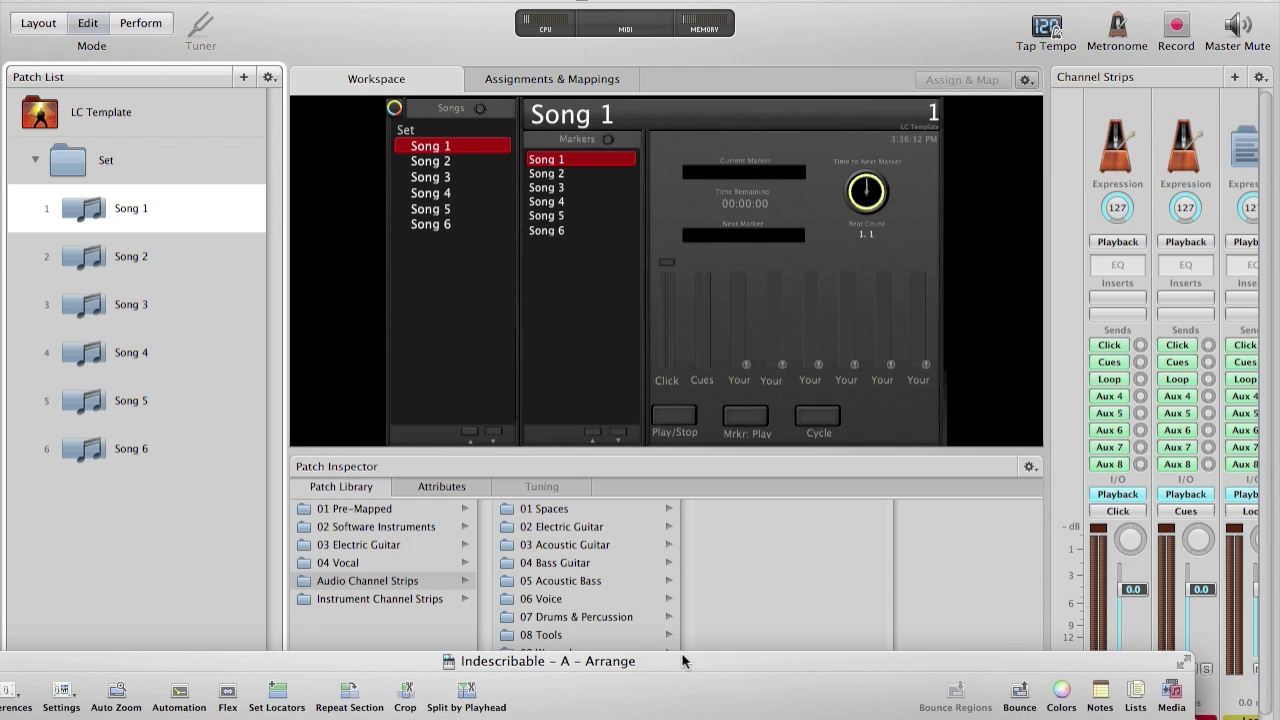
{"action": "double_click", "coordinate": [684, 661]}
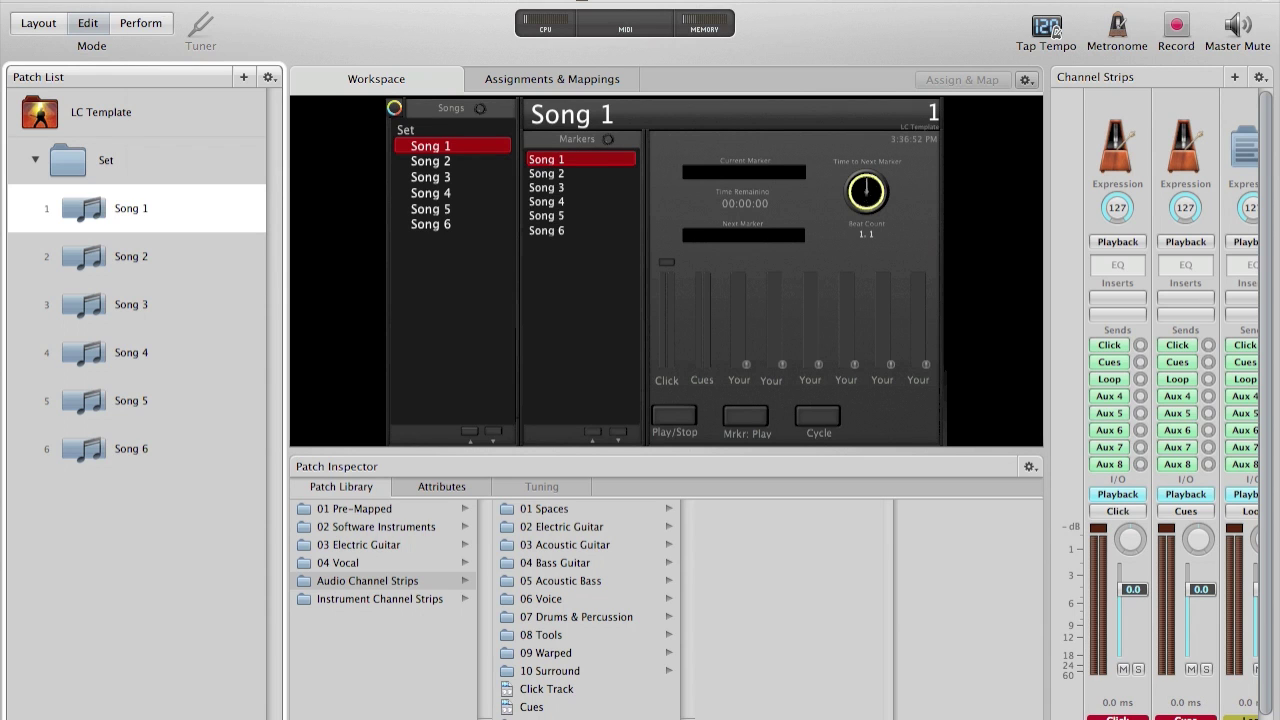
Save the concert to the Desktop under the new name 'Big Show'
{"action": "left_click", "coordinate": [158, 3]}
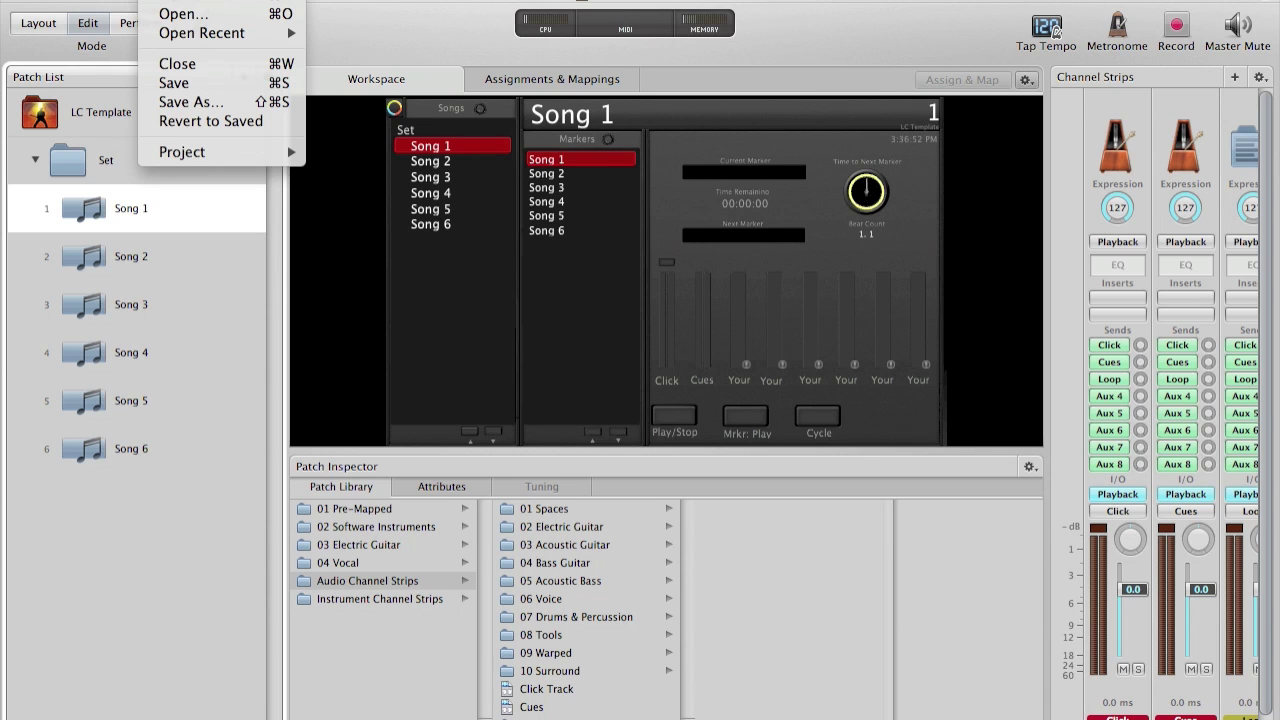
{"action": "left_click", "coordinate": [189, 100]}
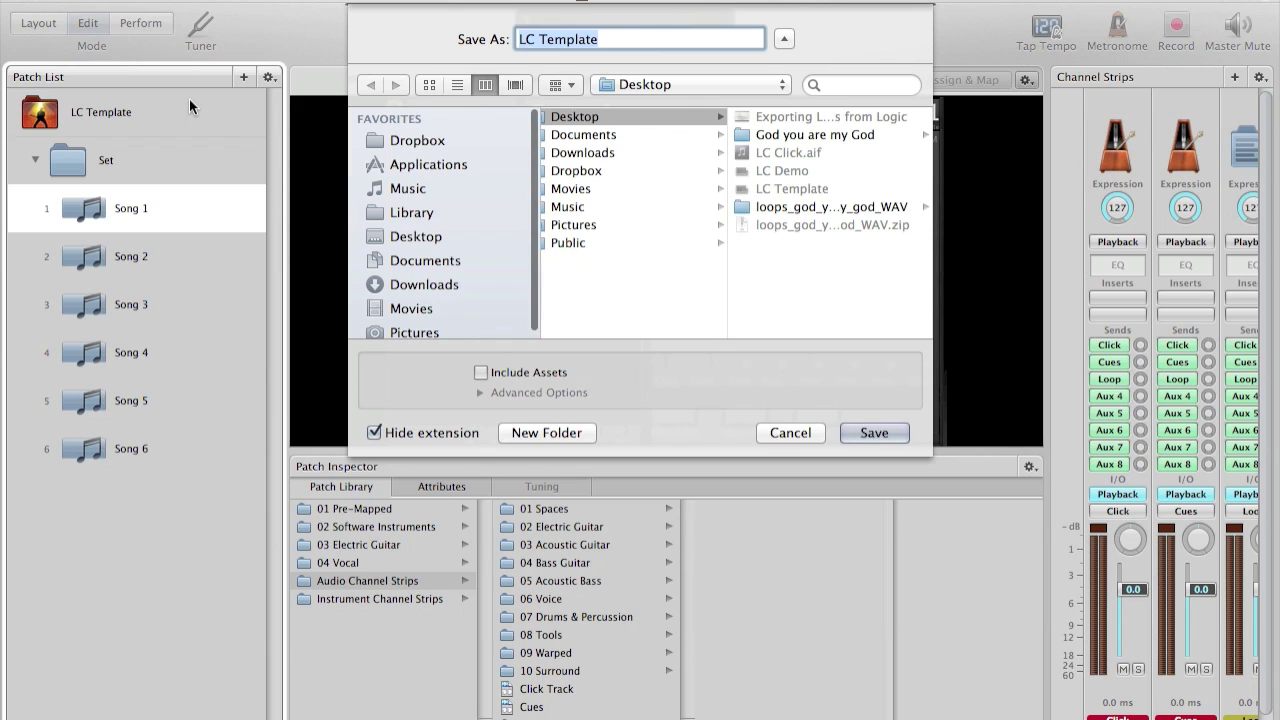
{"action": "left_click", "coordinate": [622, 44]}
{"action": "key", "text": "super+a"}
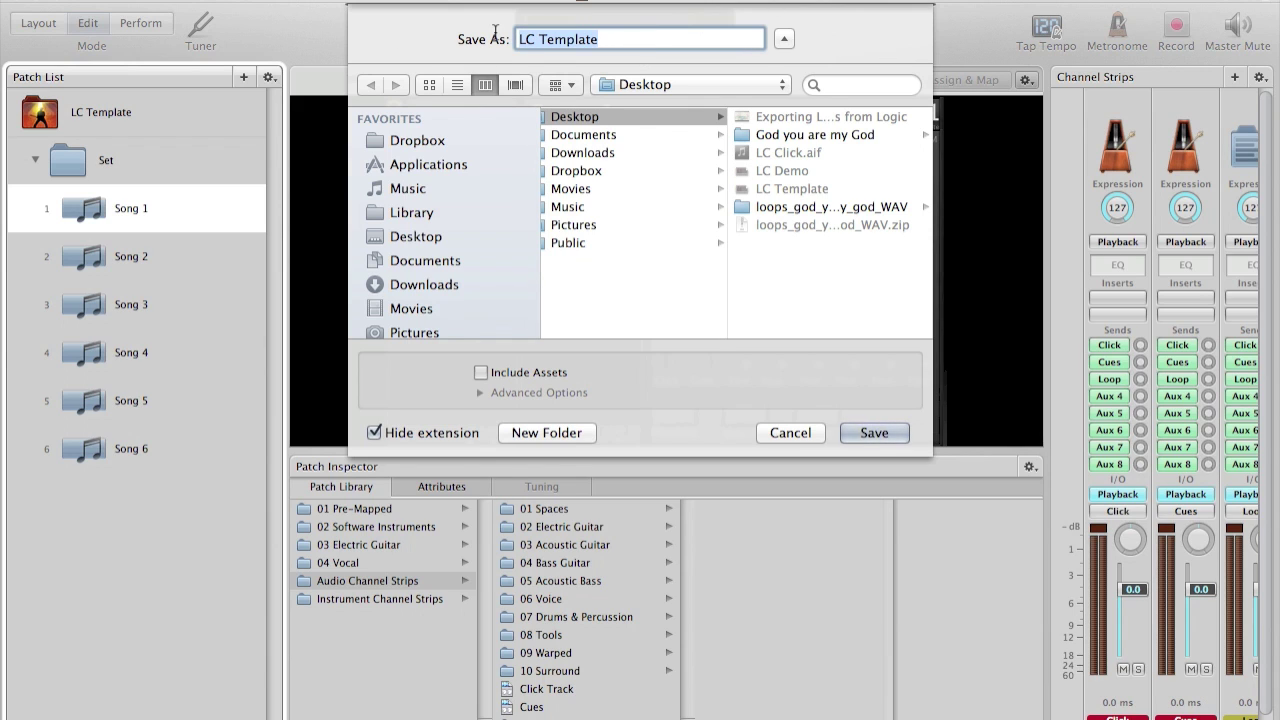
{"action": "type", "text": "Big Show"}
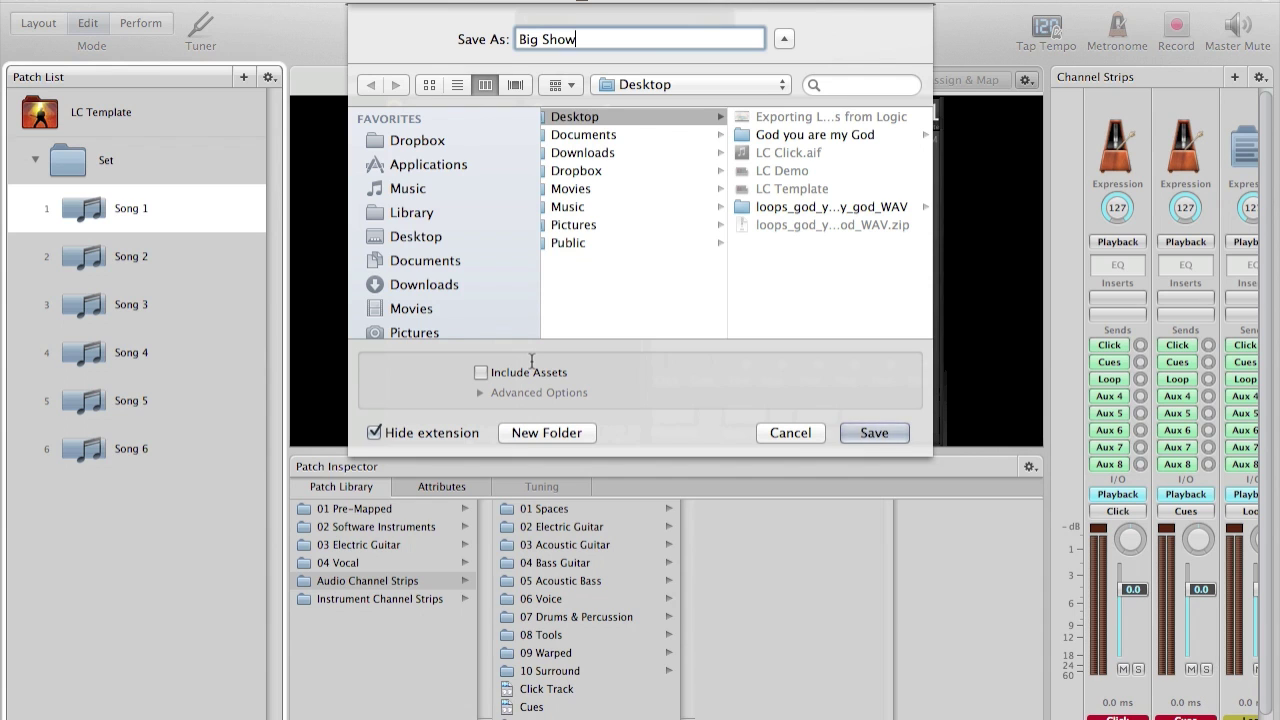
{"action": "key", "text": "Return"}
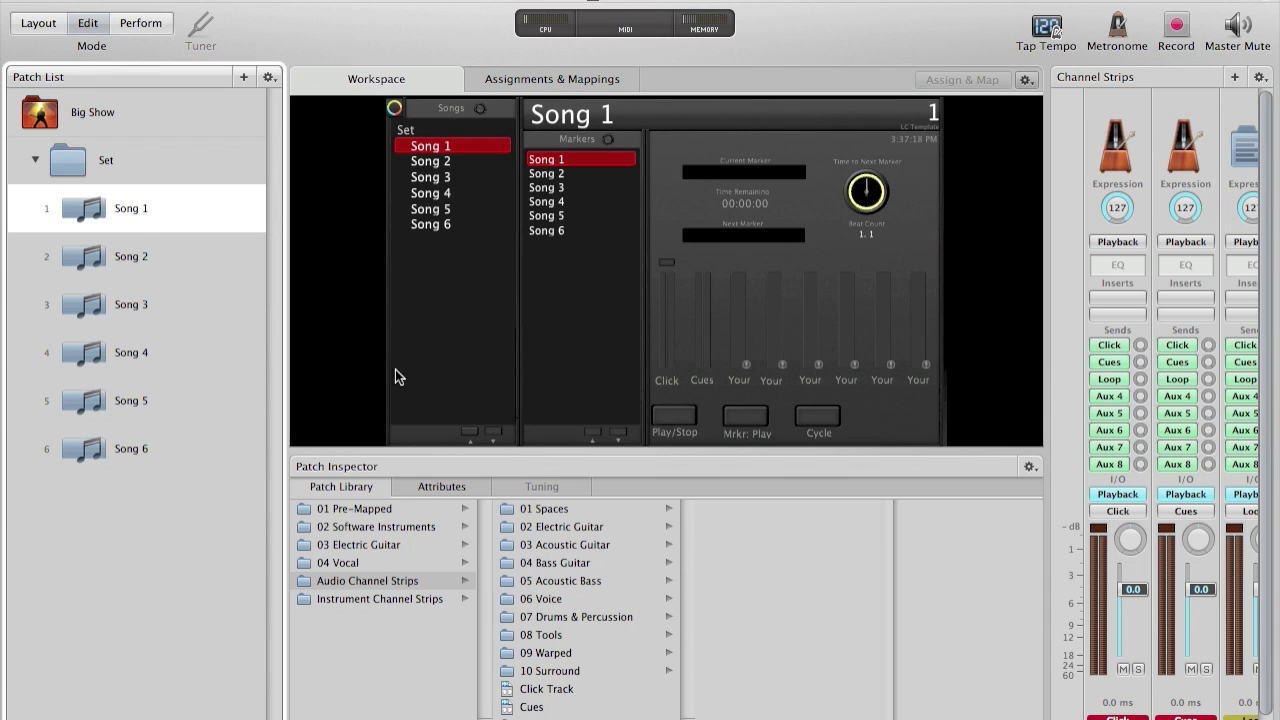
Rename the Song 1 patch to 'Indescribable'
{"action": "double_click", "coordinate": [127, 208]}
{"action": "type", "text": "Ind"}
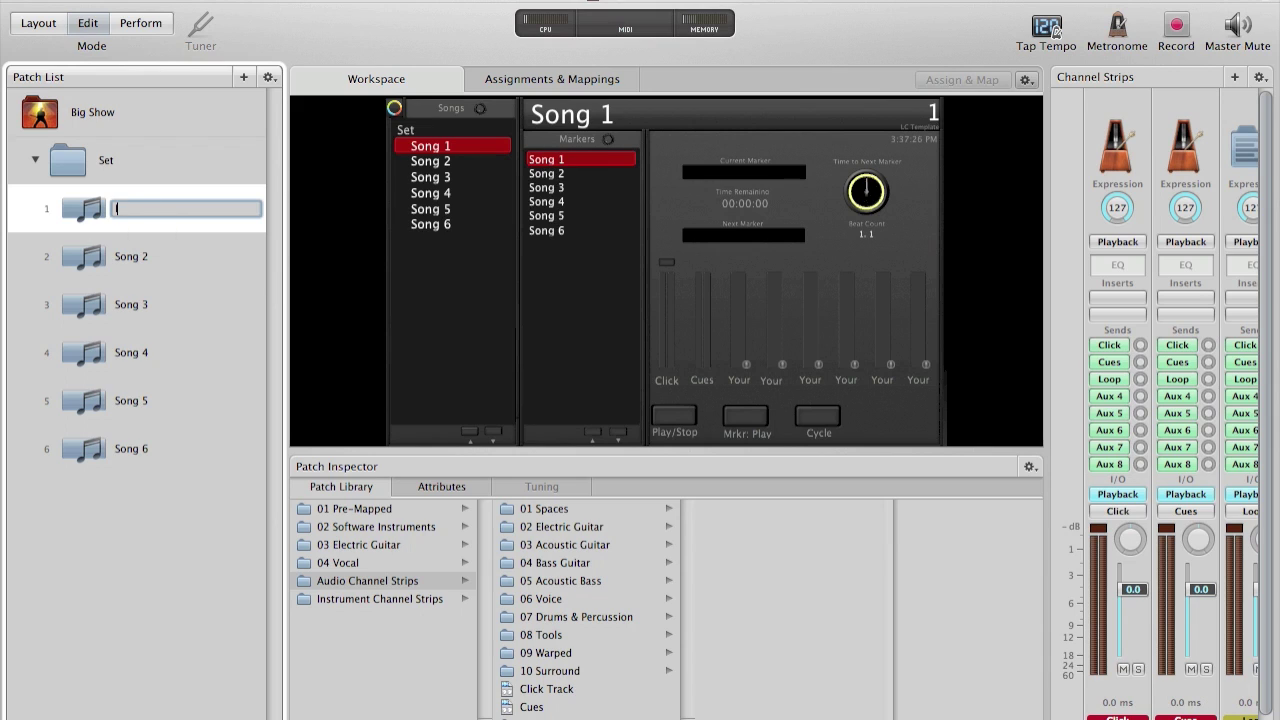
{"action": "type", "text": "escribable"}
{"action": "key", "text": "Return"}
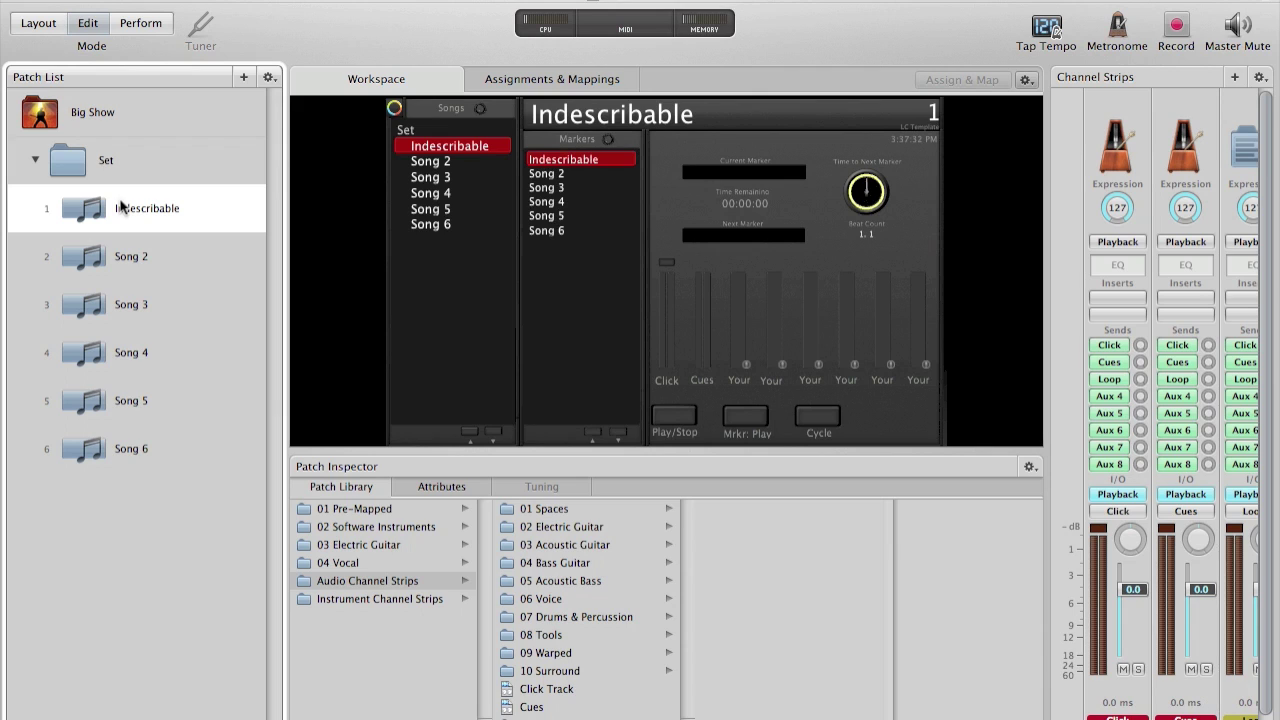
In the patch Attributes, set the time signature's beats to 6
{"action": "left_click", "coordinate": [425, 492]}
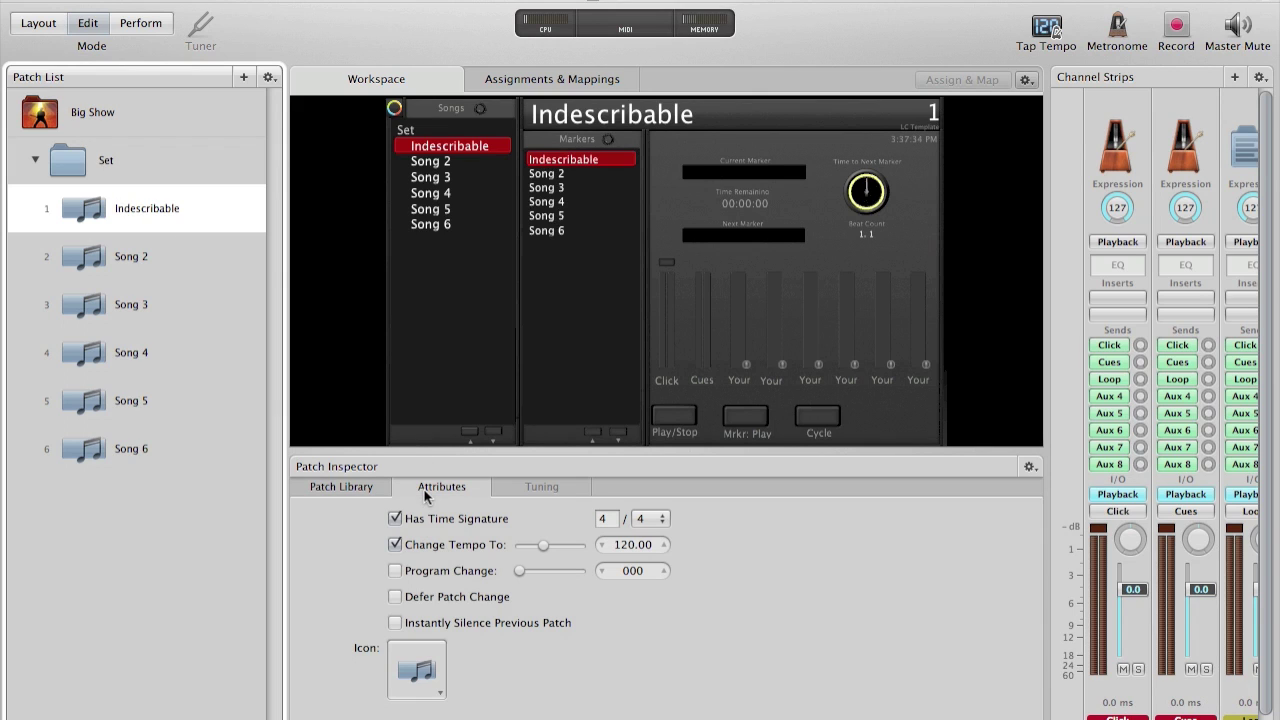
{"action": "key", "text": "Tab"}
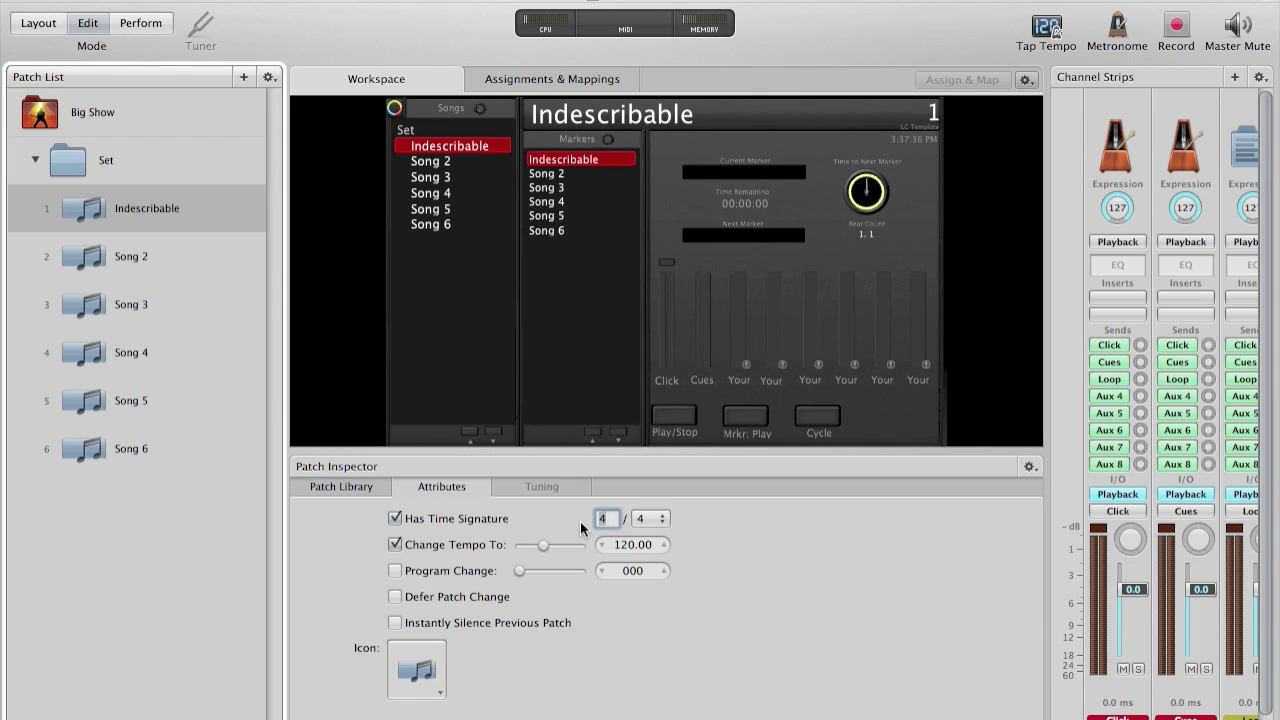
{"action": "type", "text": "6"}
{"action": "left_click", "coordinate": [648, 518]}
Set the time signature to 6/8, check the Indescribable arrangement in Logic, then minimize Logic
{"action": "left_click", "coordinate": [645, 538]}
{"action": "mouse_move", "coordinate": [829, 712]}
{"action": "left_click", "coordinate": [780, 692]}
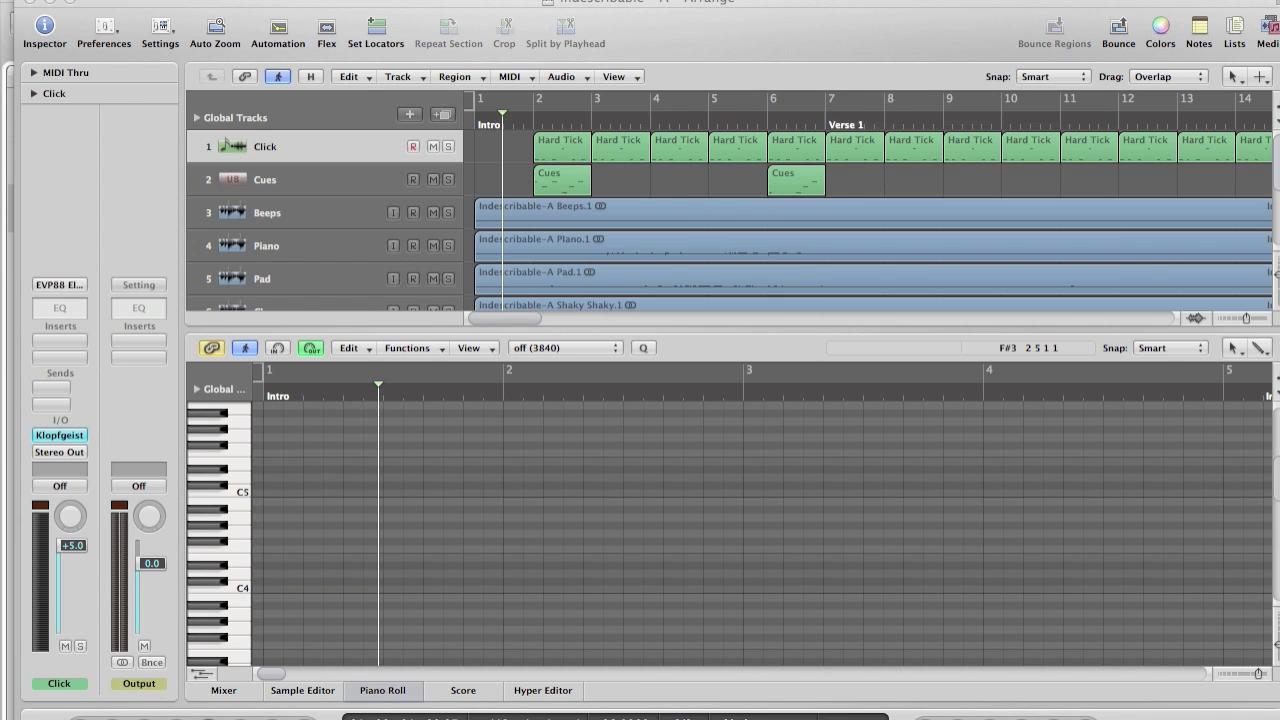
{"action": "left_click", "coordinate": [46, 3]}
{"action": "left_click", "coordinate": [638, 546]}
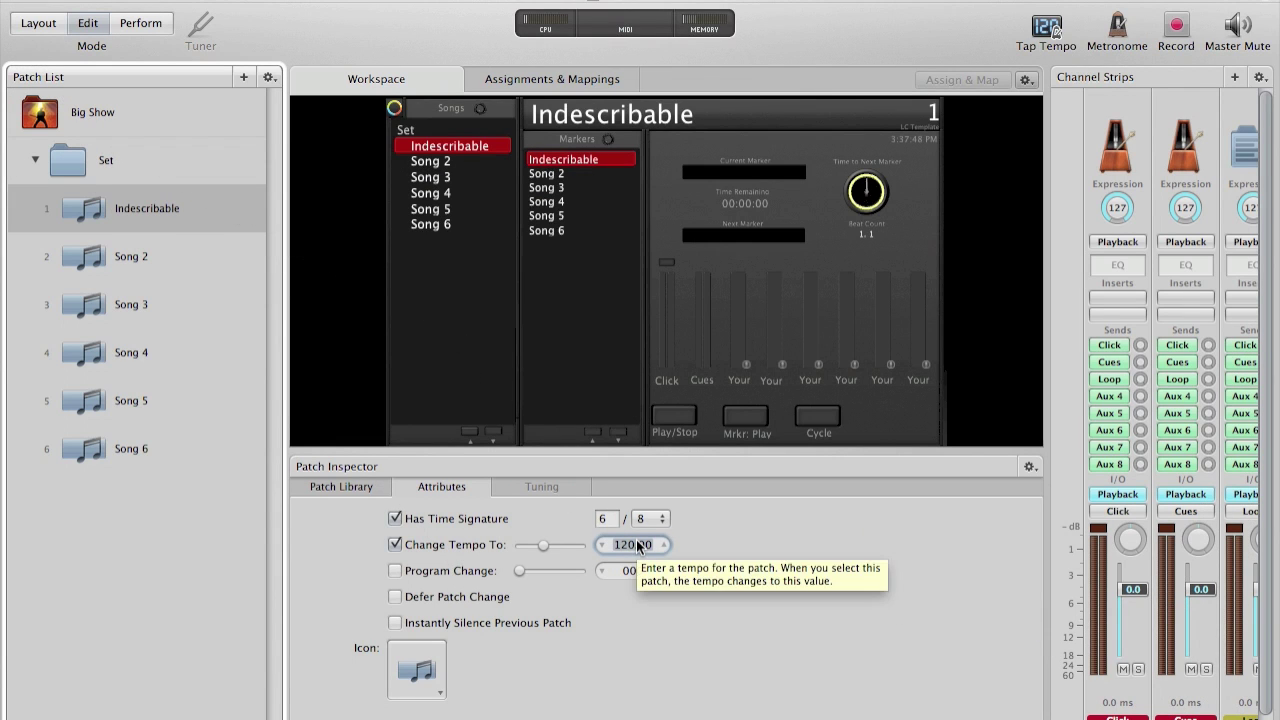
Set the patch tempo to 86 and widen the channel strip area to show a fourth strip
{"action": "type", "text": "86"}
{"action": "key", "text": "Return"}
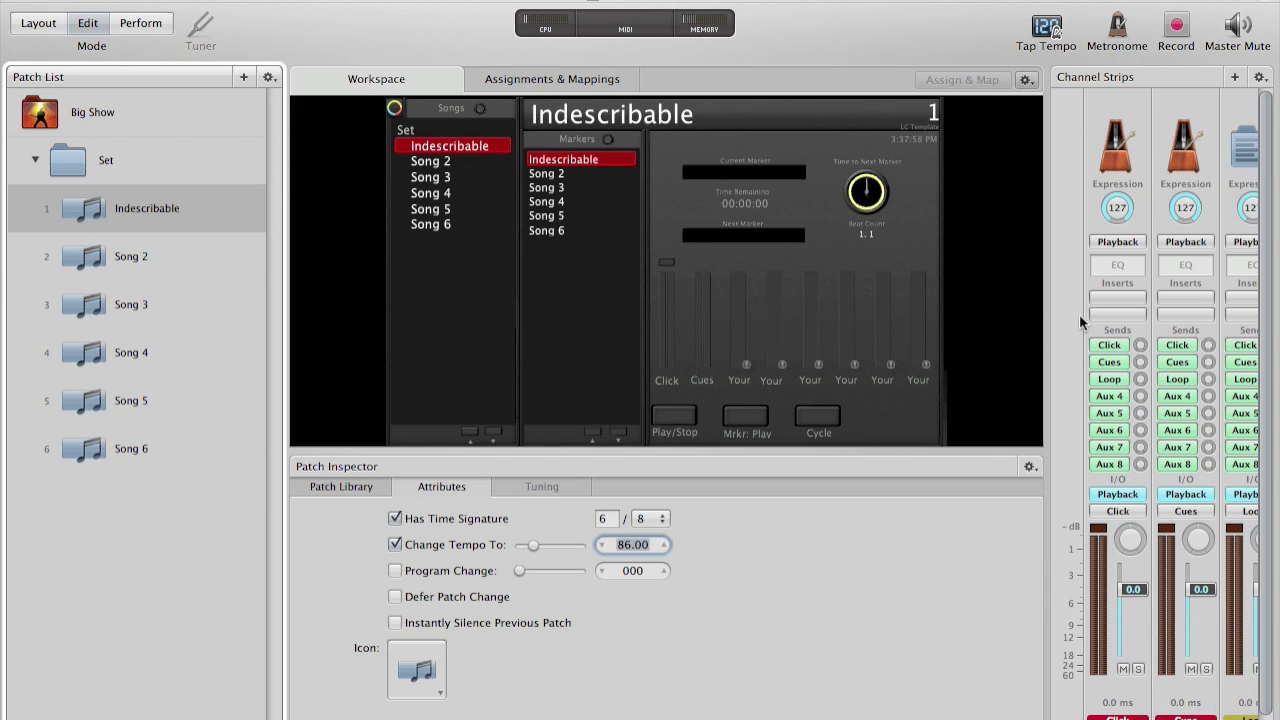
{"action": "left_click_drag", "start_coordinate": [1043, 325], "coordinate": [943, 323]}
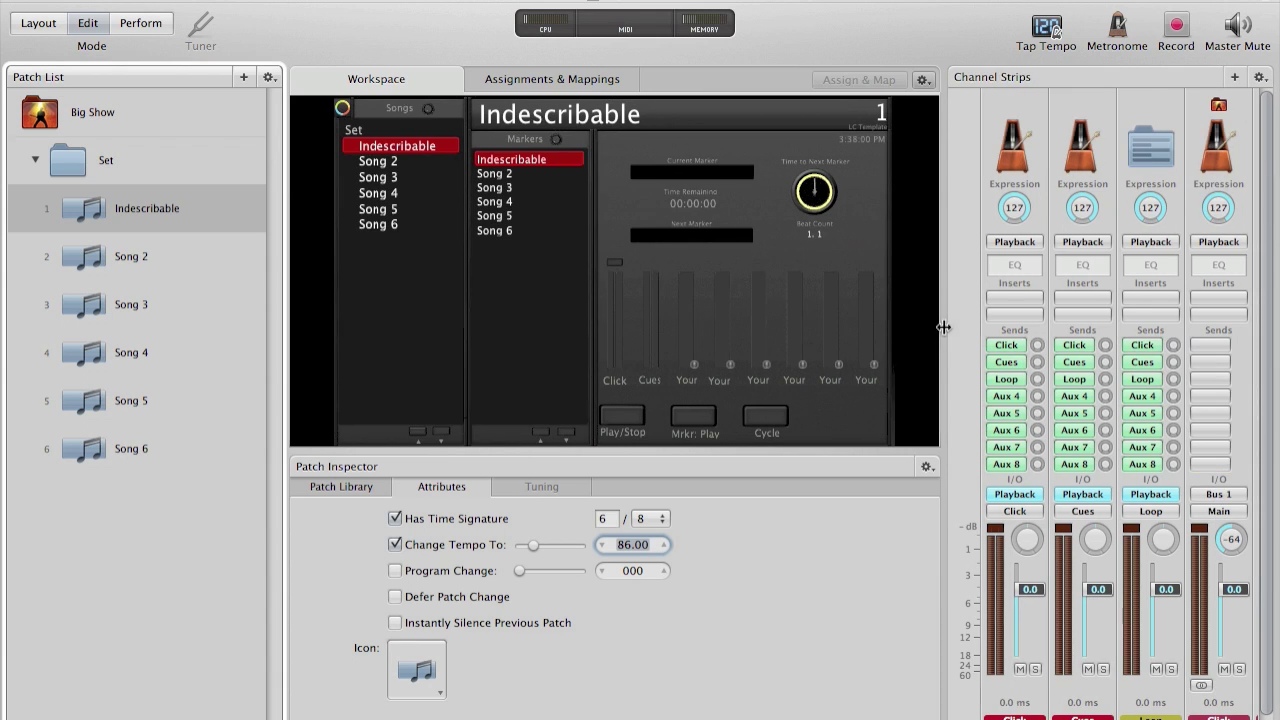
Load Click.caf from the Indescribable stems folder into the Click strip's Playback player
{"action": "left_click", "coordinate": [1014, 494]}
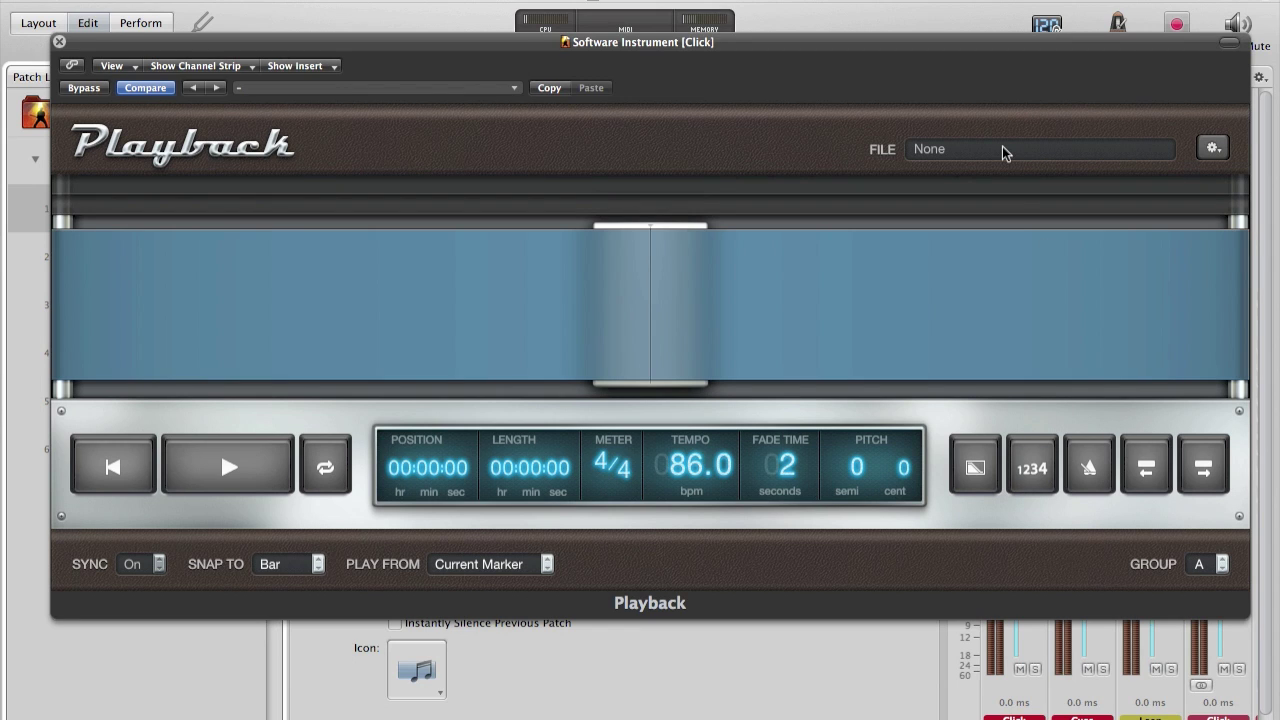
{"action": "left_click", "coordinate": [1213, 150]}
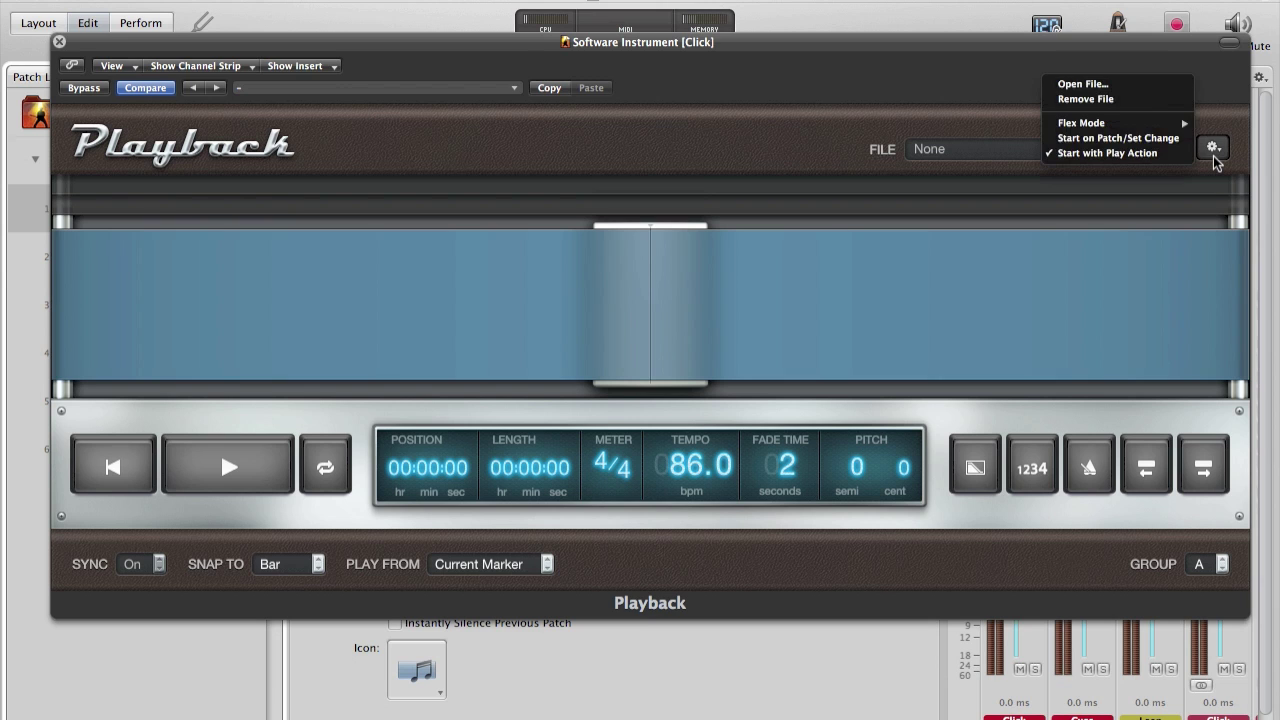
{"action": "left_click", "coordinate": [1150, 87]}
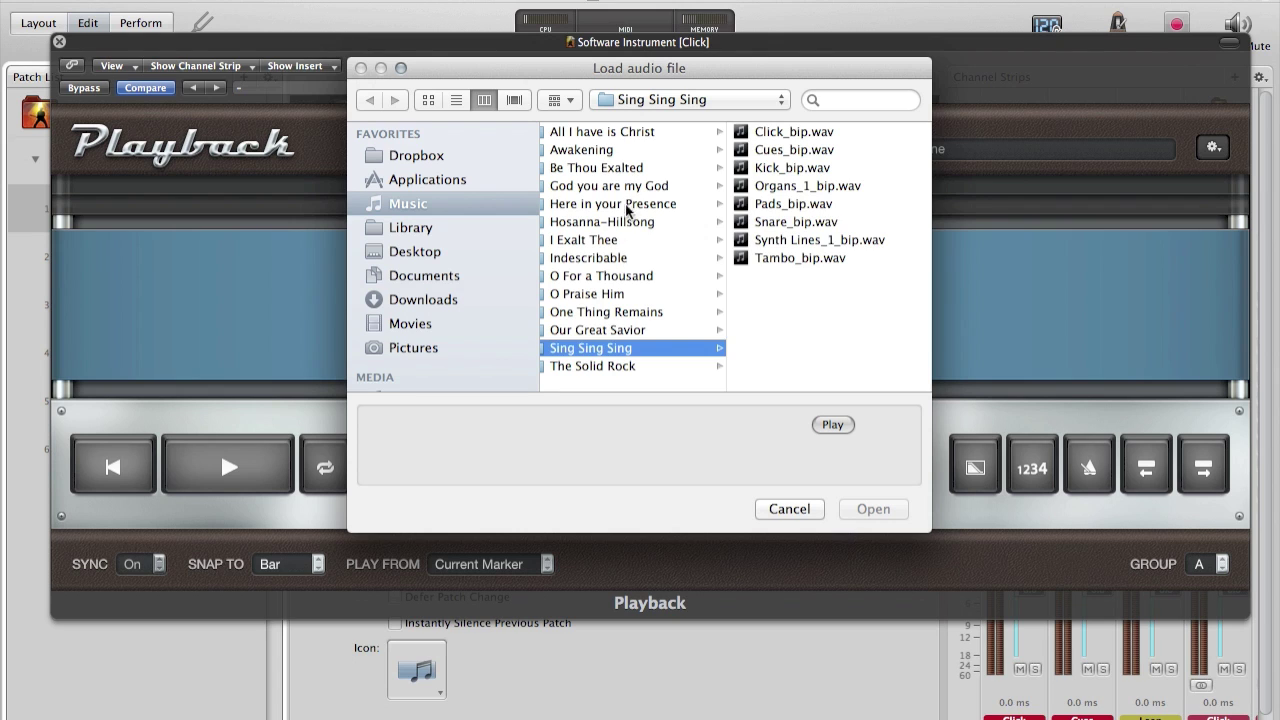
{"action": "left_click", "coordinate": [603, 260]}
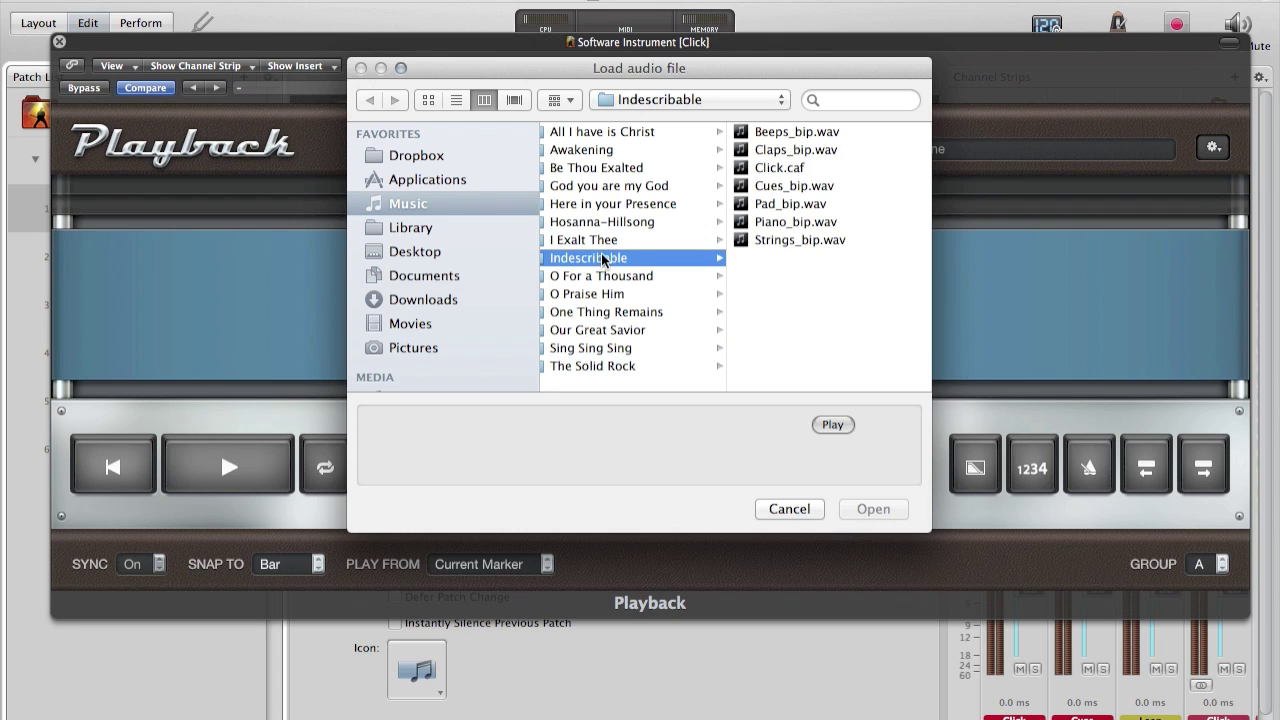
{"action": "key", "text": "Right"}
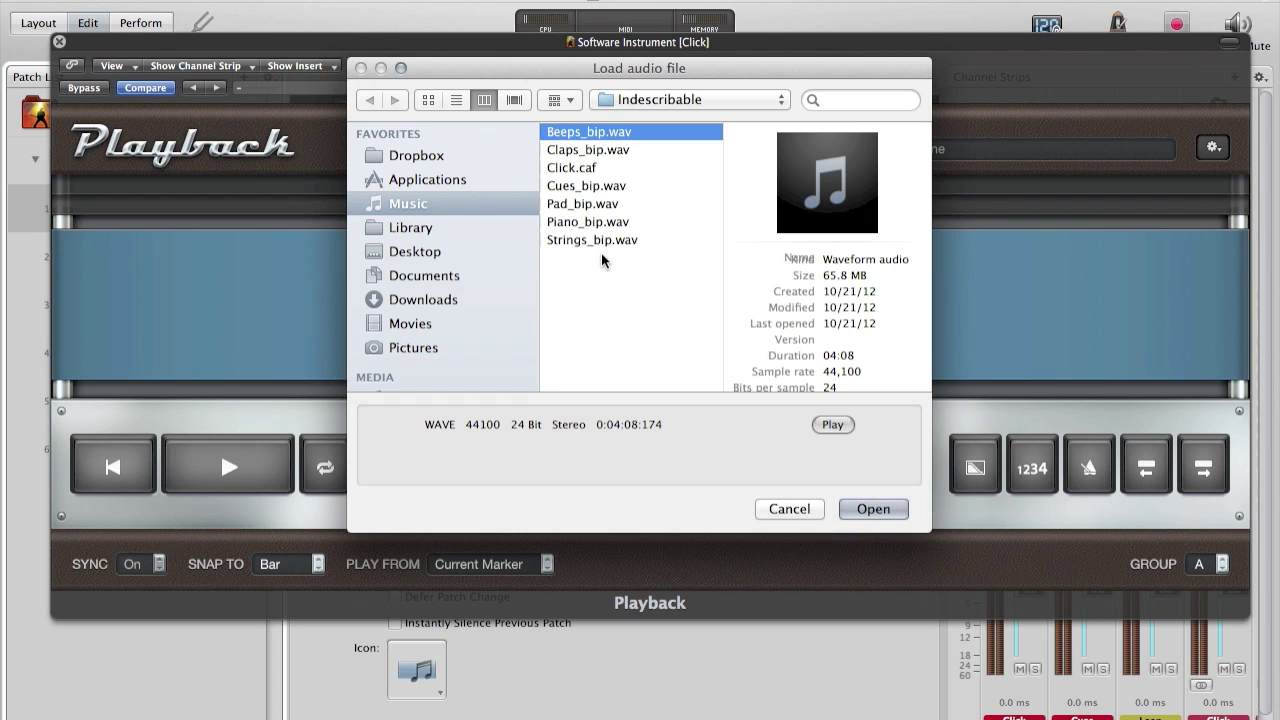
{"action": "key", "text": "Down"}
{"action": "key", "text": "Down"}
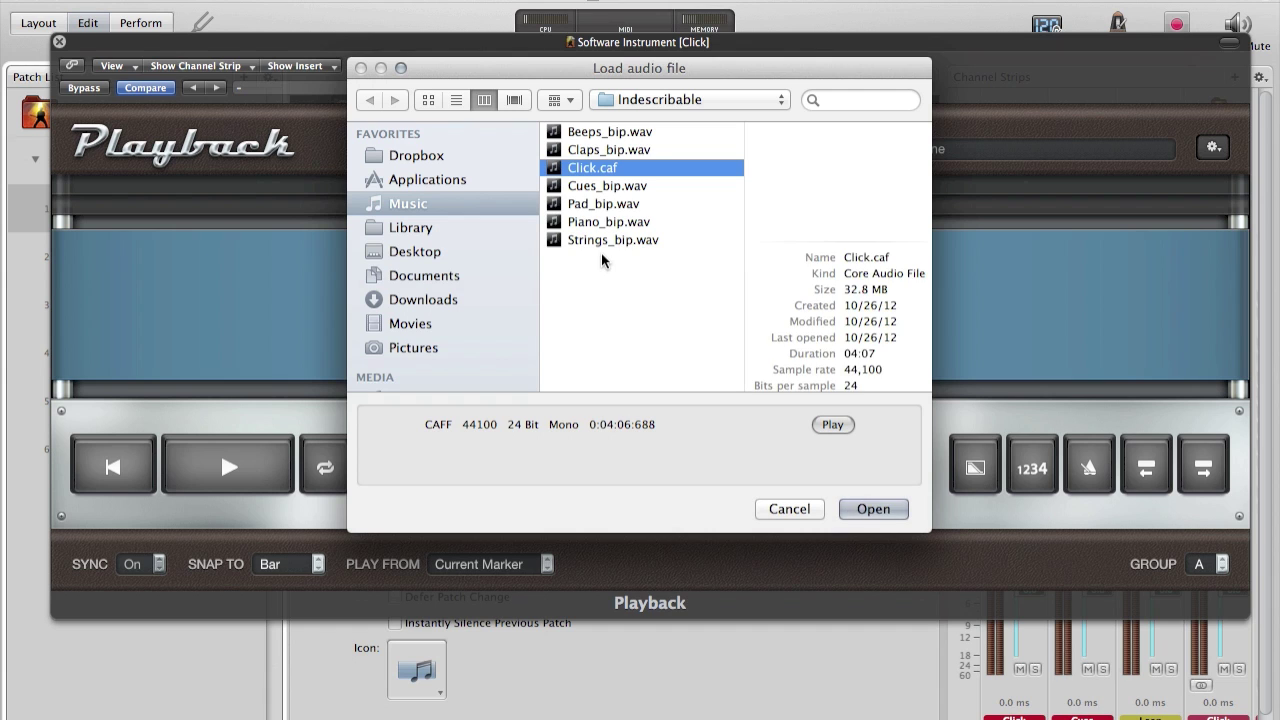
{"action": "key", "text": "Return"}
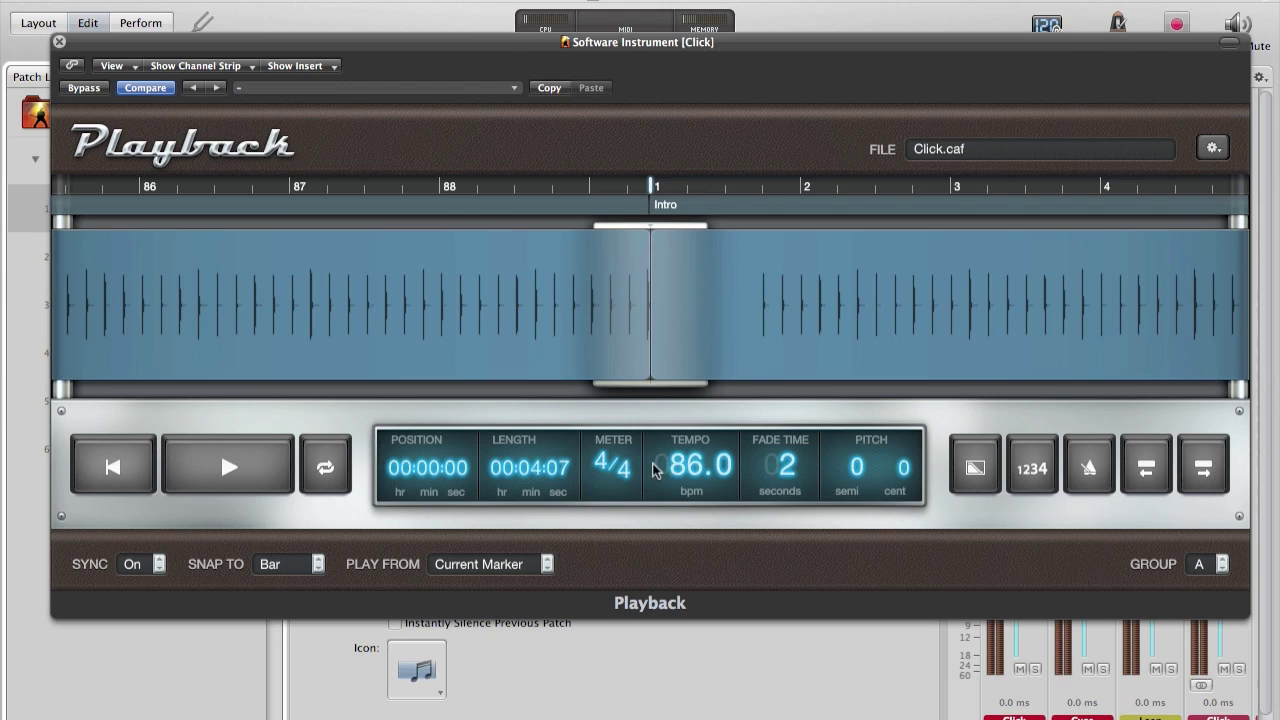
Set the Click Playback meter to 6/8 and close the player
{"action": "double_click", "coordinate": [605, 464]}
{"action": "type", "text": "6/8"}
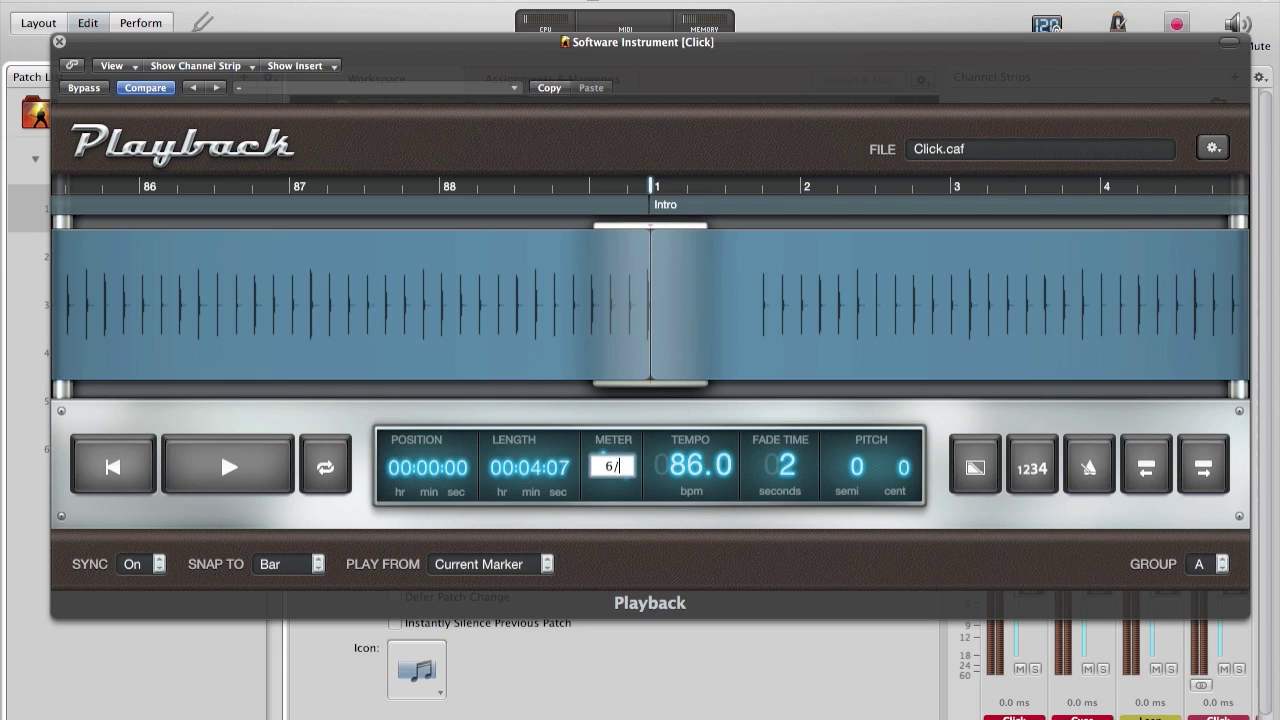
{"action": "key", "text": "Return"}
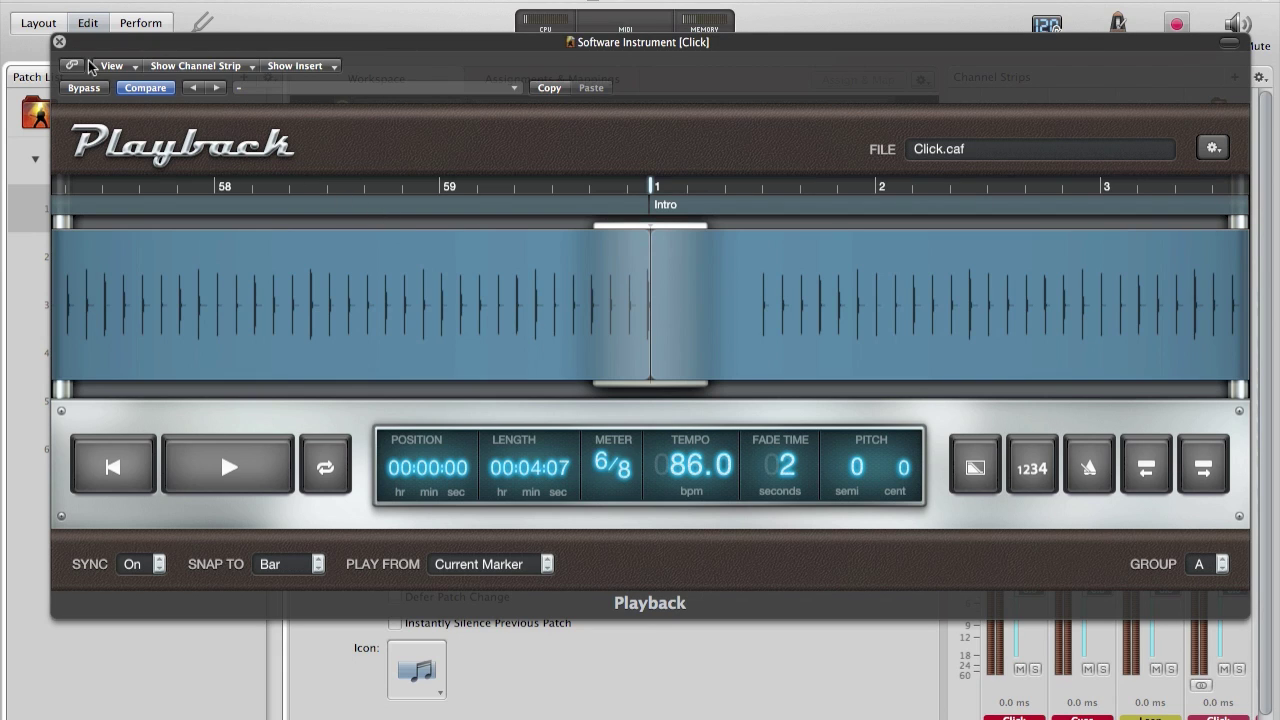
{"action": "left_click", "coordinate": [59, 42]}
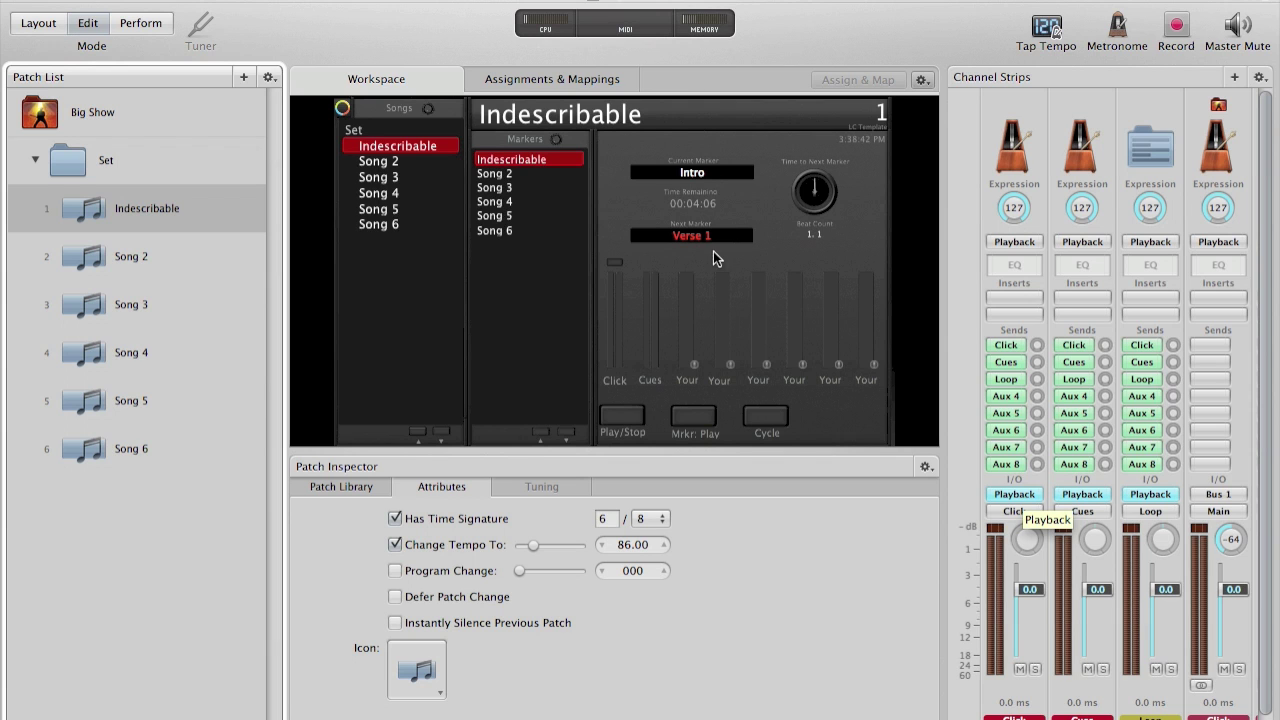
{"action": "left_click", "coordinate": [1083, 495]}
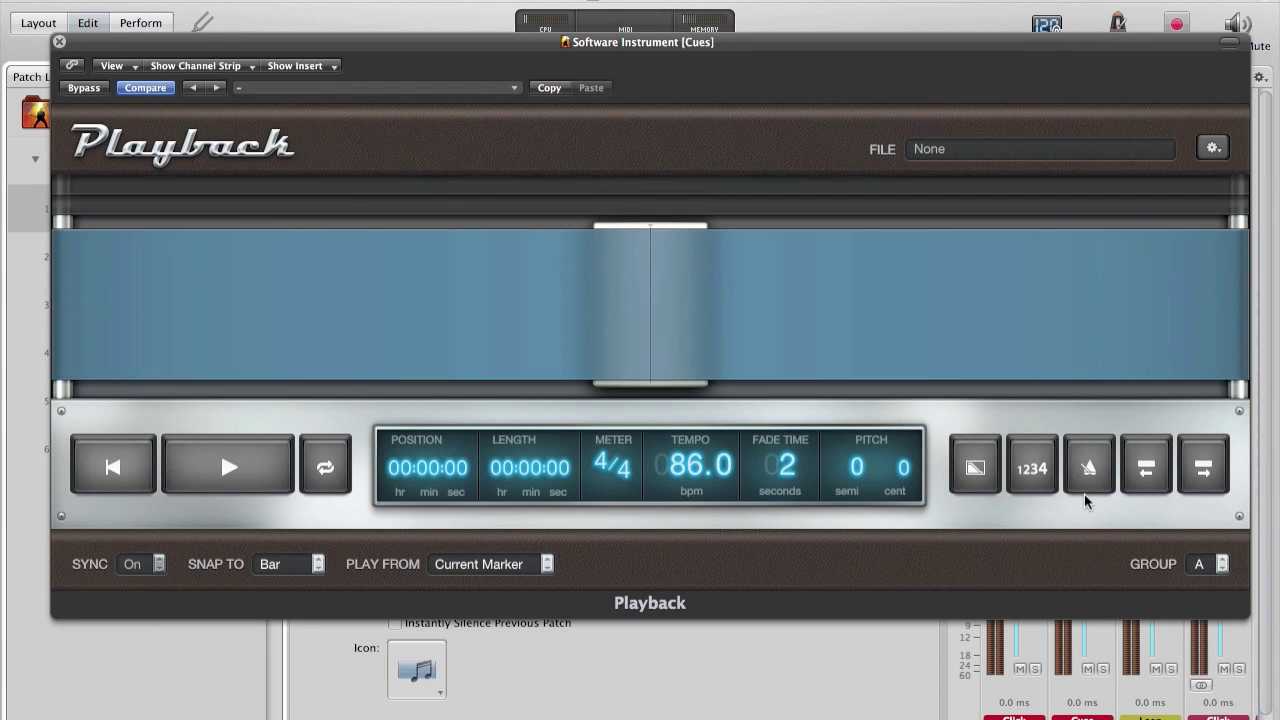
Load Cues_bip.wav into the Cues Playback player, set its meter to 6/8, and close it
{"action": "left_click", "coordinate": [1214, 150]}
{"action": "left_click", "coordinate": [1162, 86]}
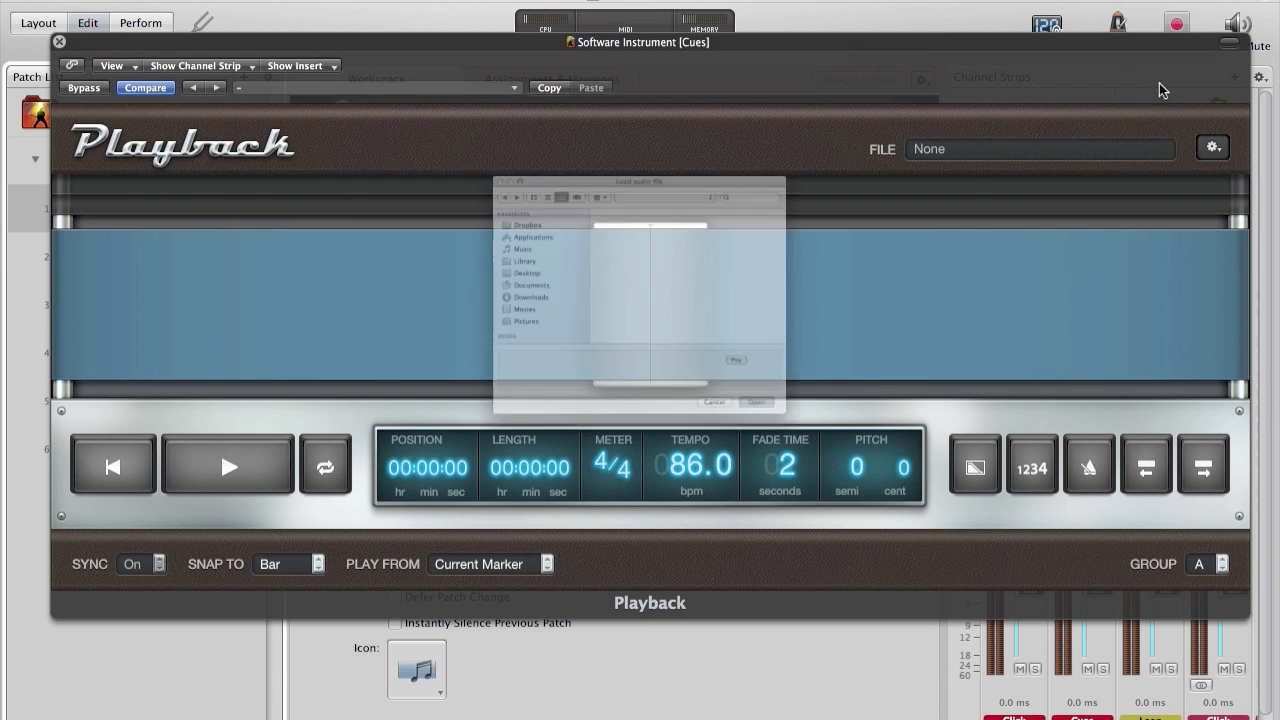
{"action": "double_click", "coordinate": [794, 186]}
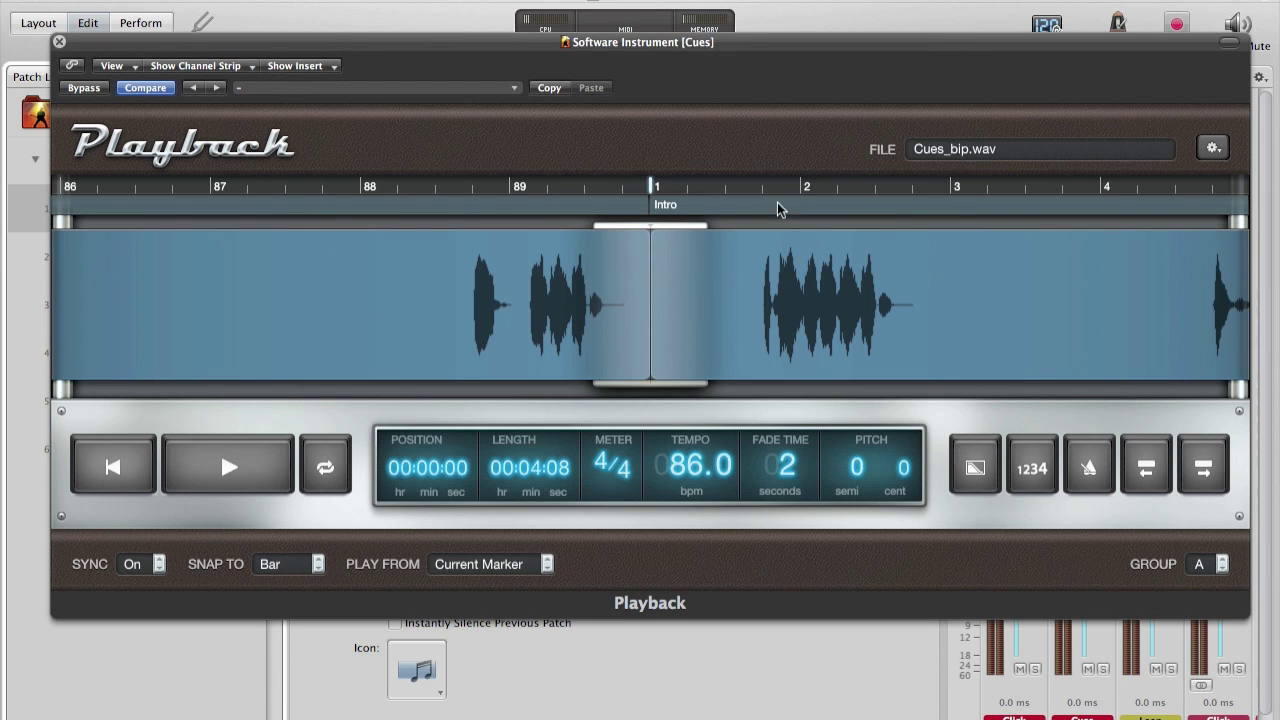
{"action": "double_click", "coordinate": [613, 465]}
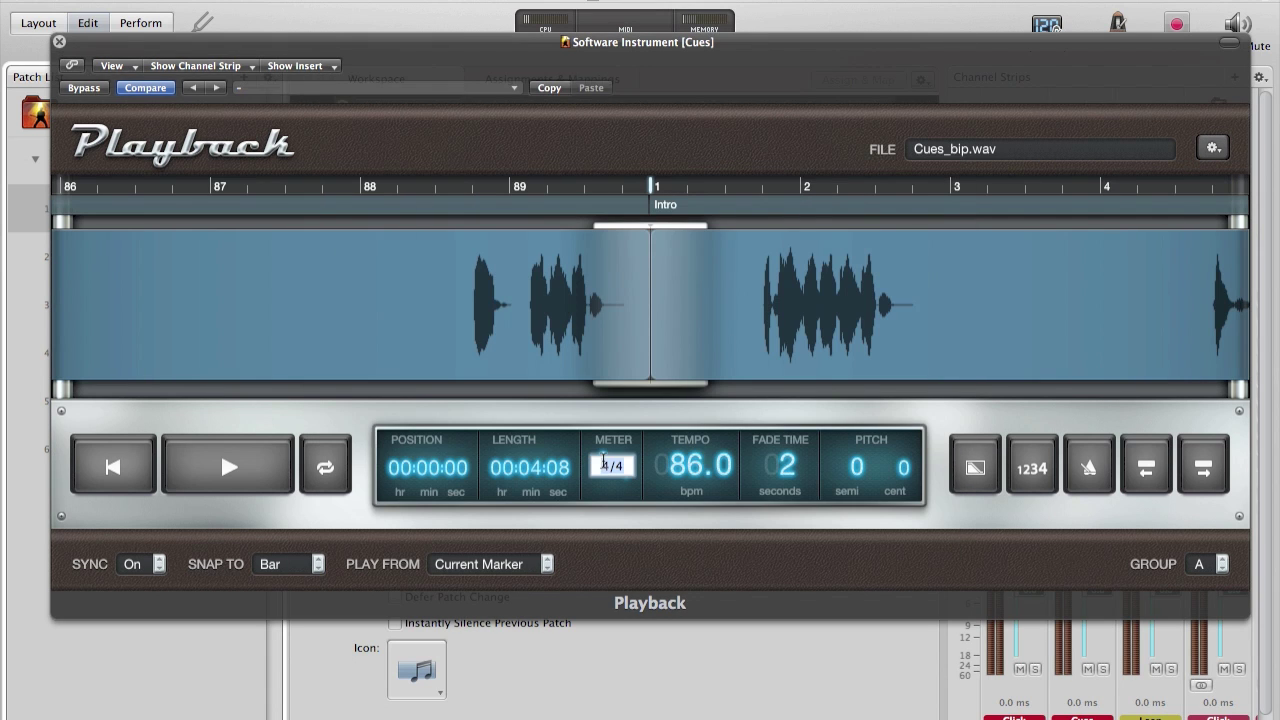
{"action": "type", "text": "6/8"}
{"action": "key", "text": "Return"}
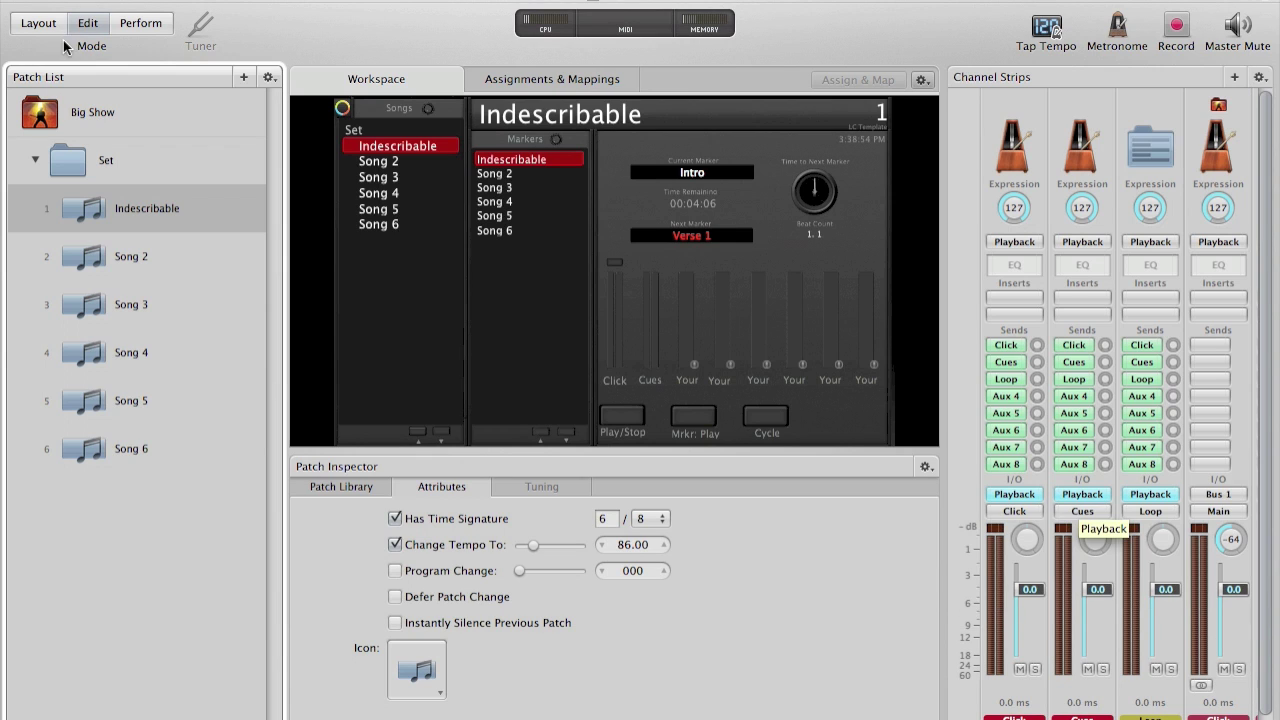
{"action": "left_click", "coordinate": [60, 42]}
{"action": "left_click", "coordinate": [1149, 158]}
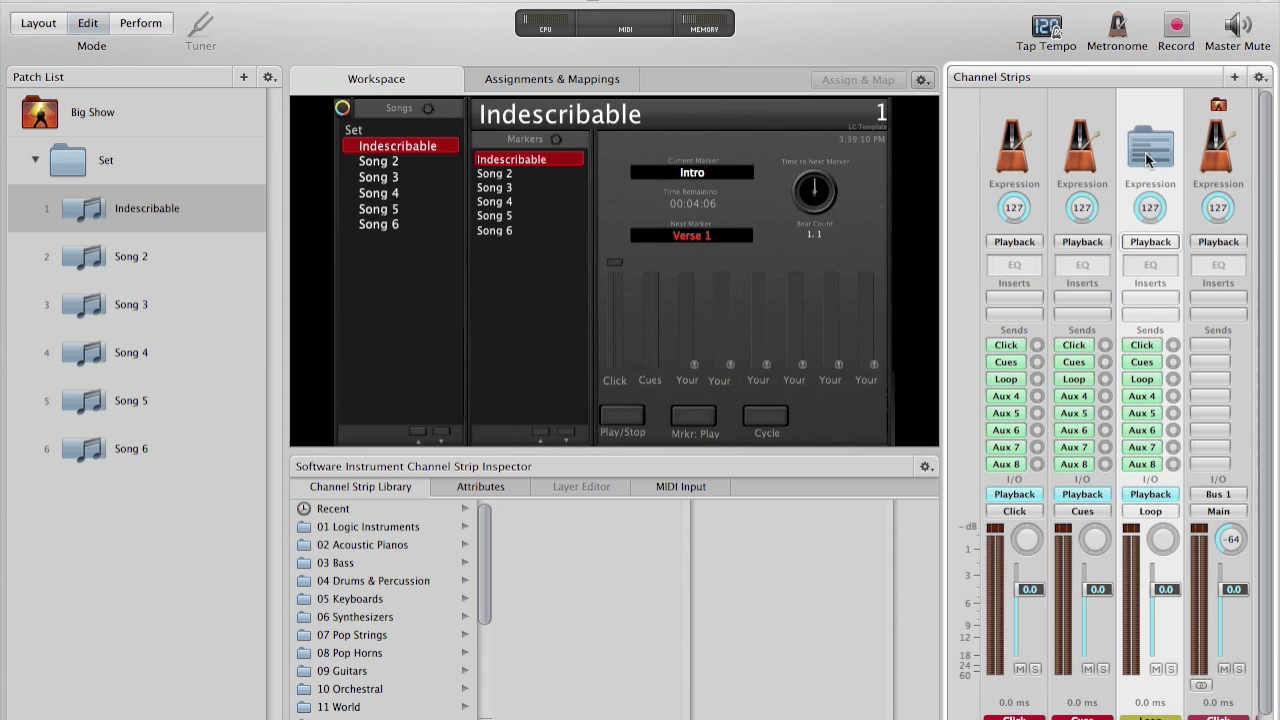
Duplicate the Loop channel strip and open the Loop strip's Playback player
{"action": "key", "text": "super+v"}
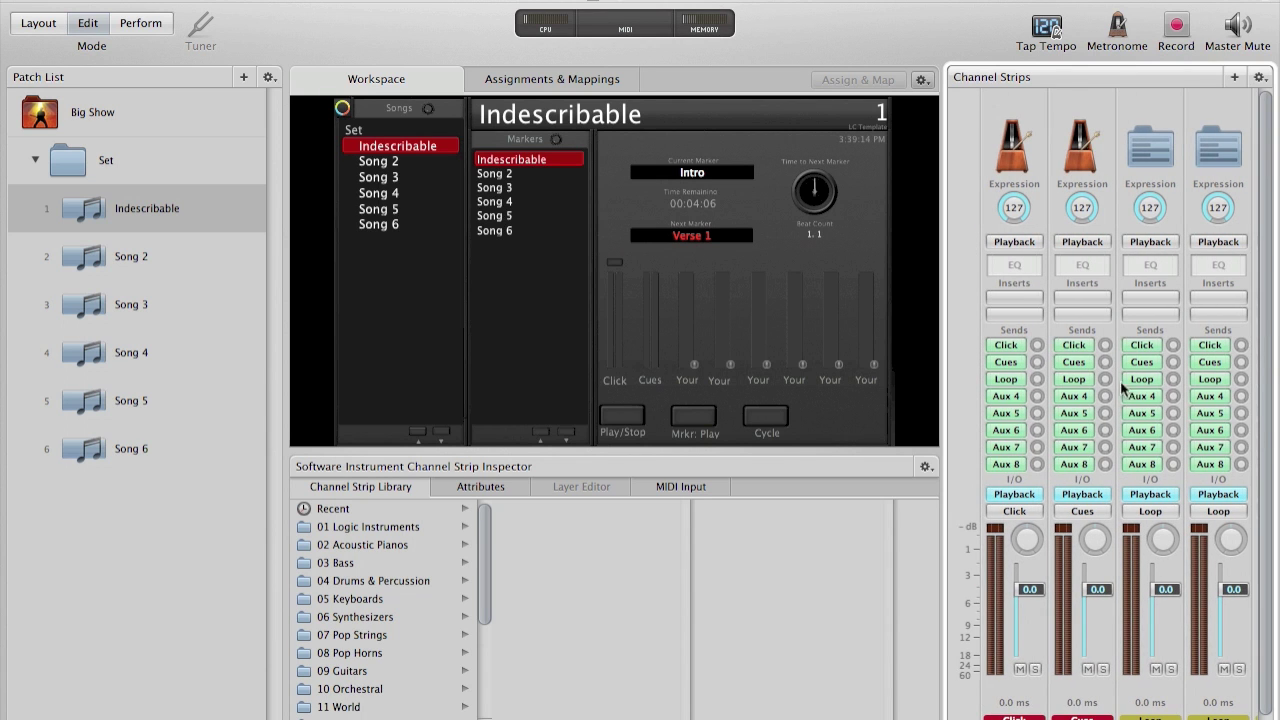
{"action": "left_click", "coordinate": [1151, 494]}
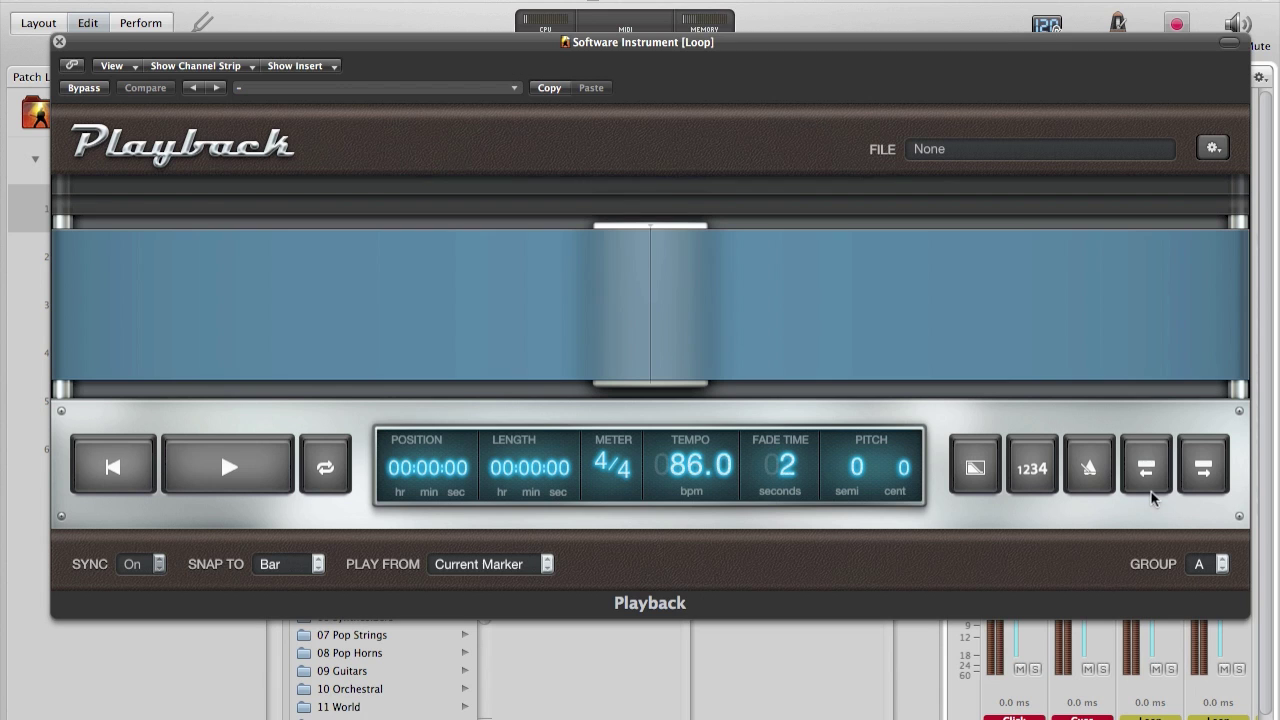
Load Claps_bip.wav from the song folder into the Loop strip's Playback player
{"action": "left_click", "coordinate": [1213, 147]}
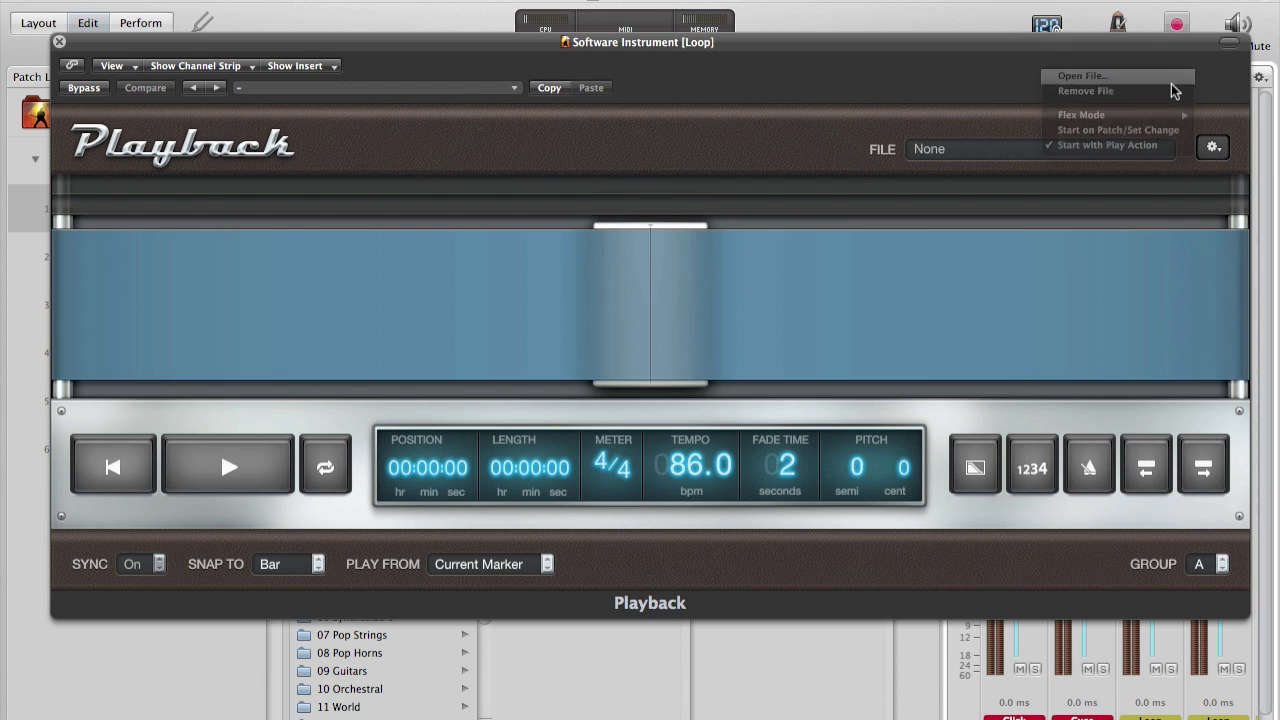
{"action": "left_click", "coordinate": [1088, 77]}
{"action": "key", "text": "Right"}
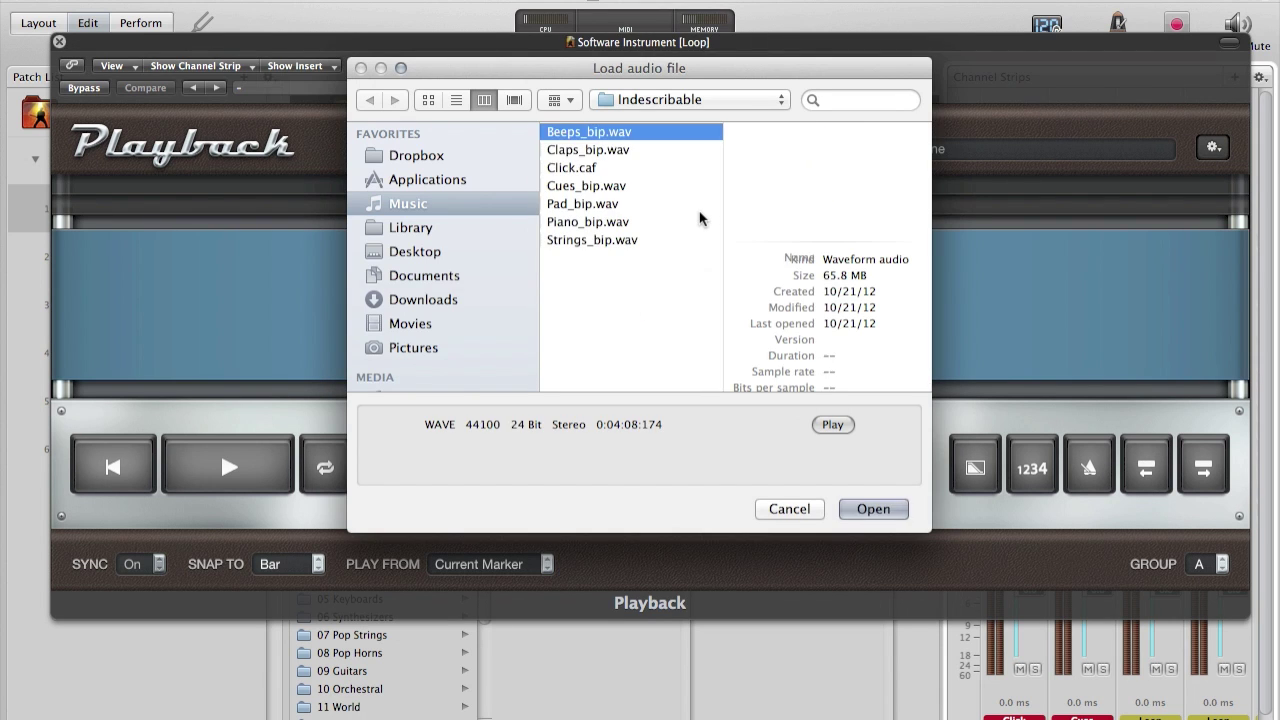
{"action": "key", "text": "Down"}
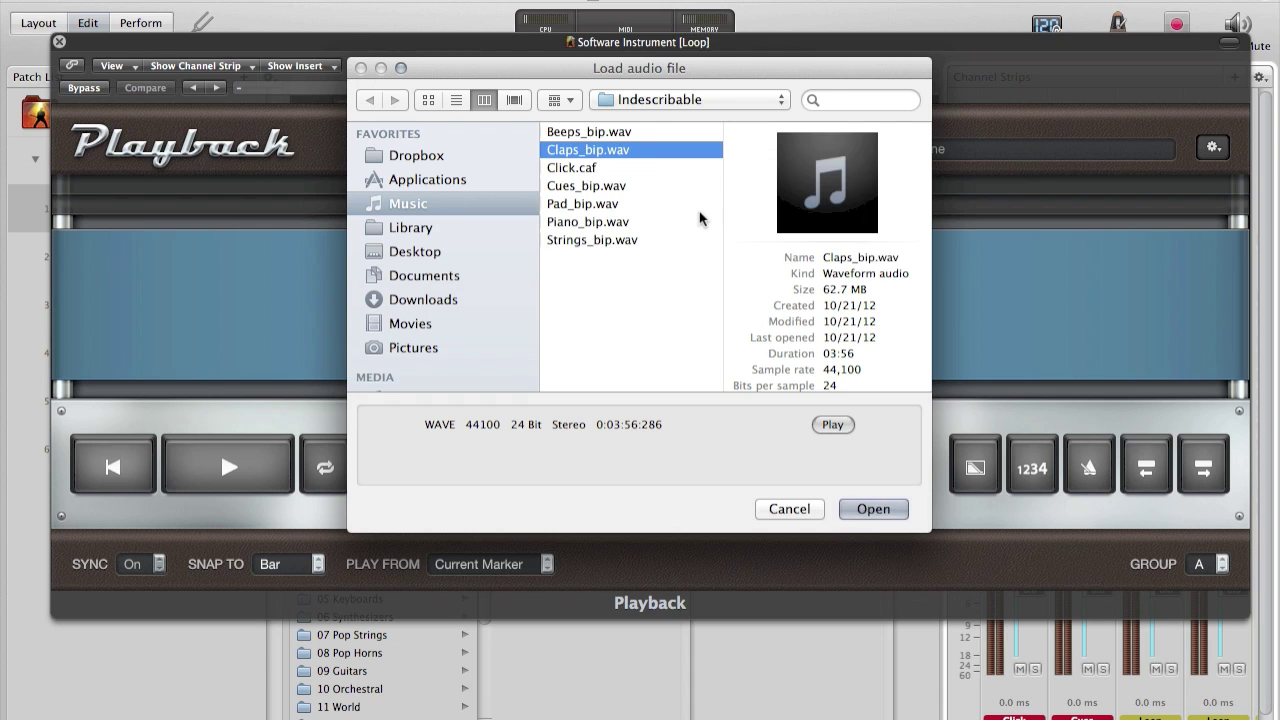
{"action": "key", "text": "Down"}
{"action": "key", "text": "Up"}
{"action": "key", "text": "Return"}
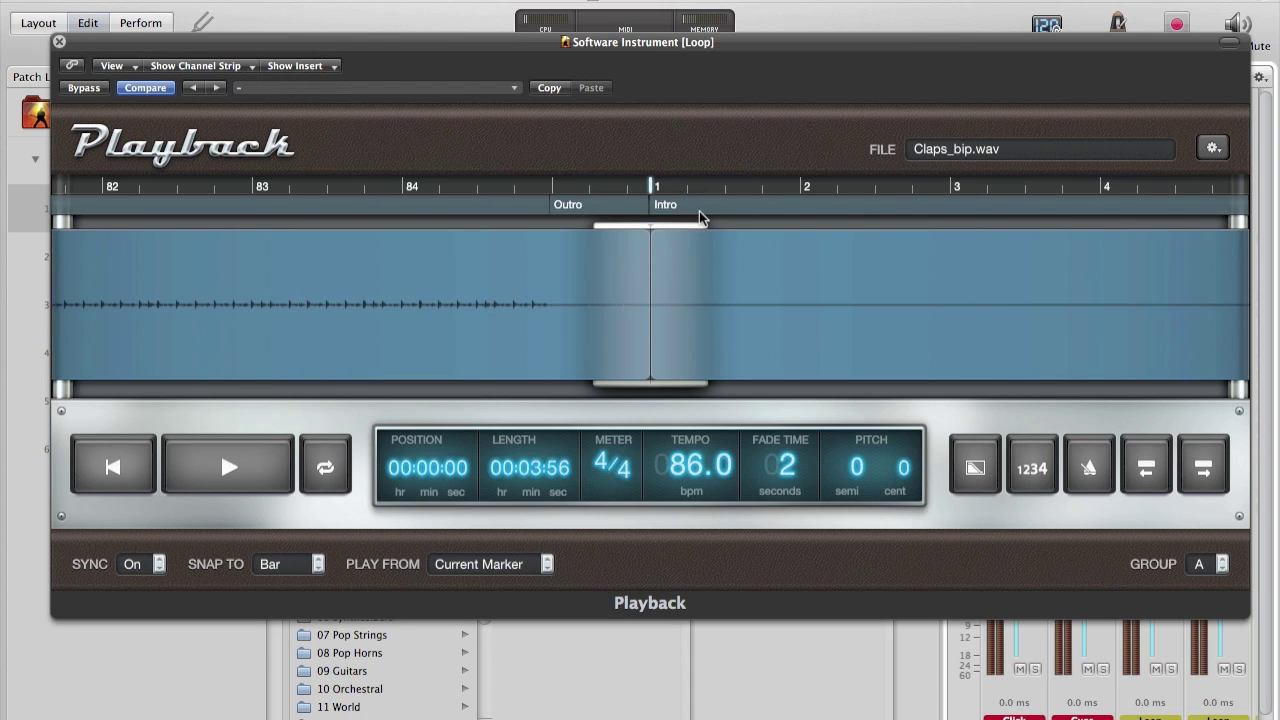
Set the player's meter to 6/8 and close the Playback window
{"action": "double_click", "coordinate": [610, 462]}
{"action": "type", "text": "6/"}
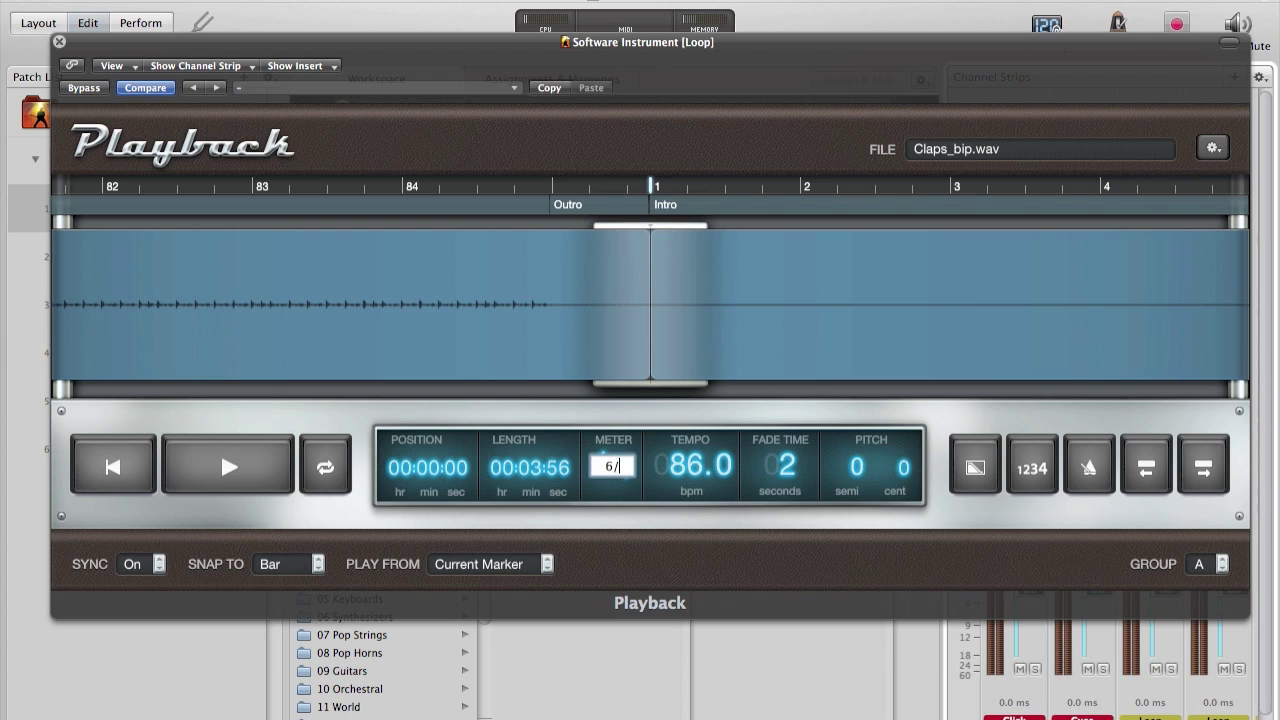
{"action": "type", "text": "8"}
{"action": "key", "text": "Return"}
{"action": "left_click", "coordinate": [59, 41]}
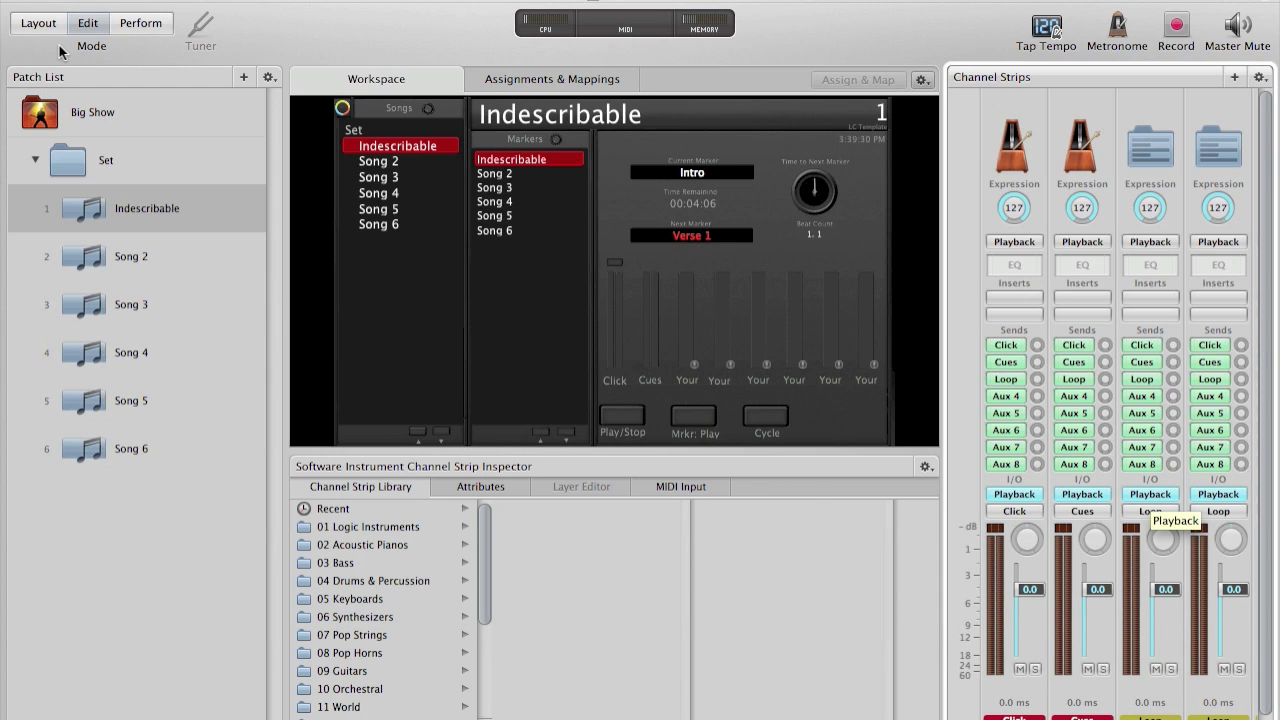
Relabel the third level meter's text to 'Claps'
{"action": "left_click", "coordinate": [1145, 712]}
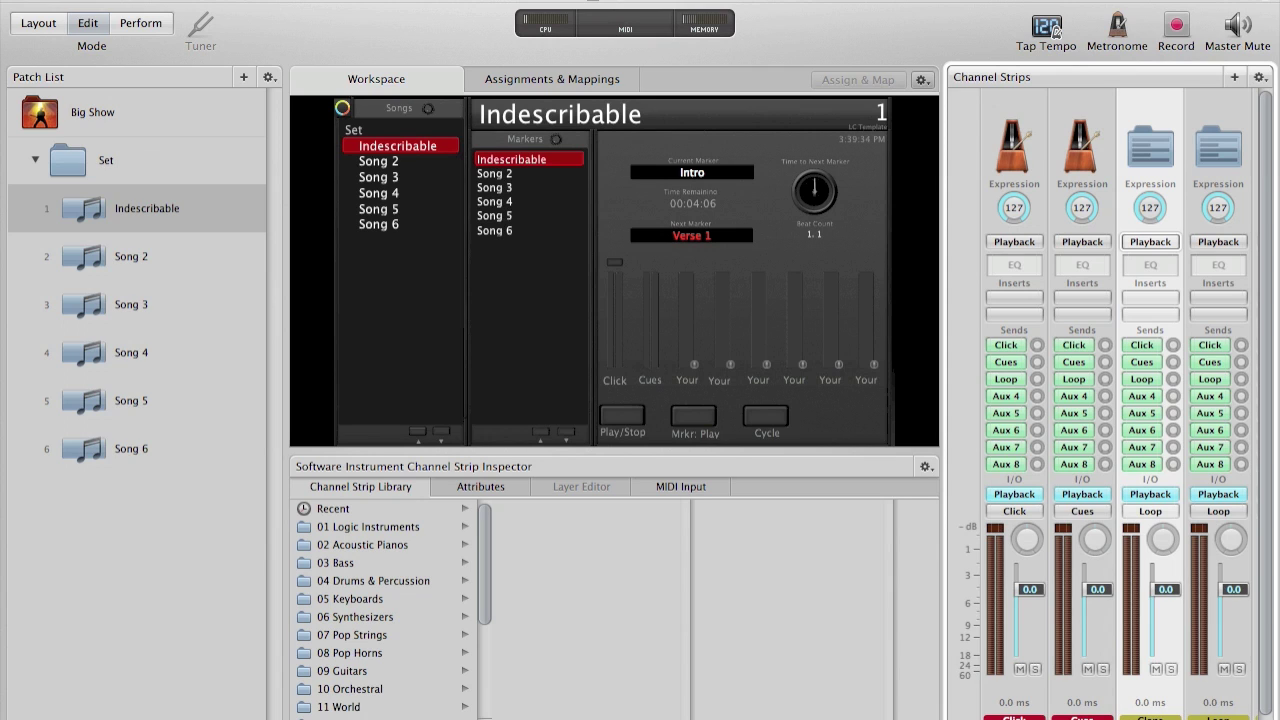
{"action": "left_click", "coordinate": [686, 381]}
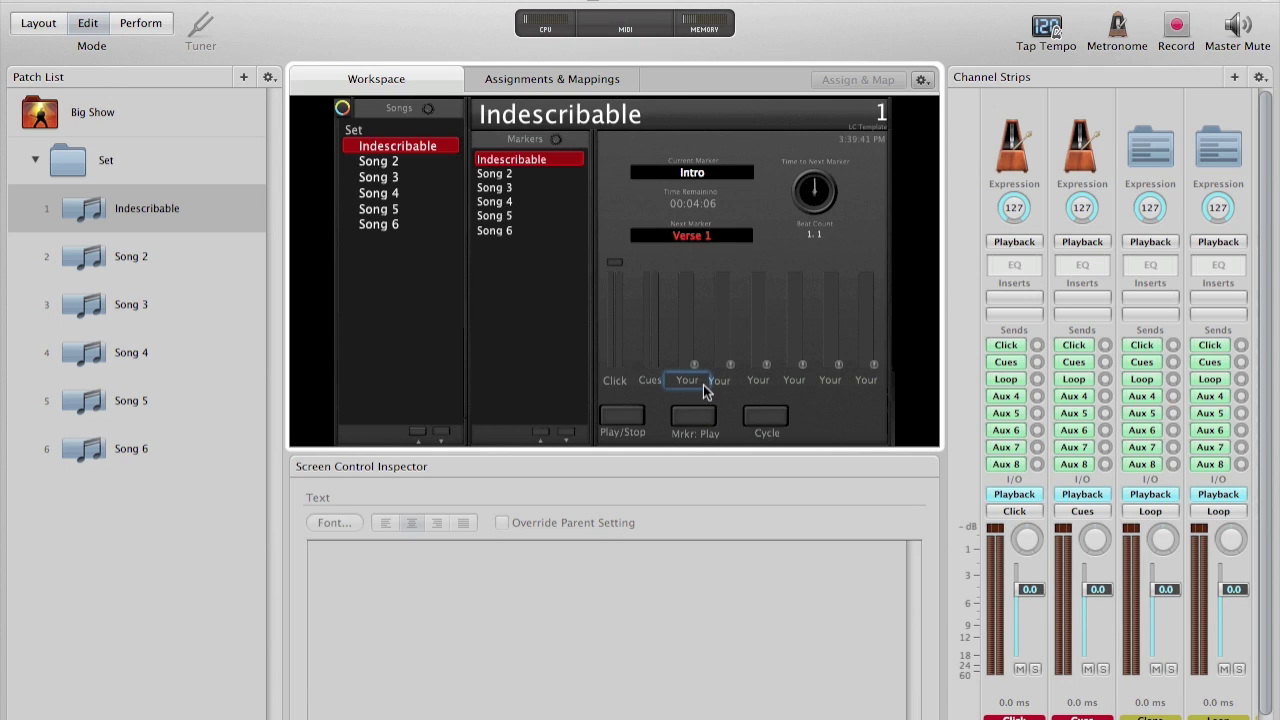
{"action": "left_click", "coordinate": [631, 609]}
{"action": "type", "text": "Claps"}
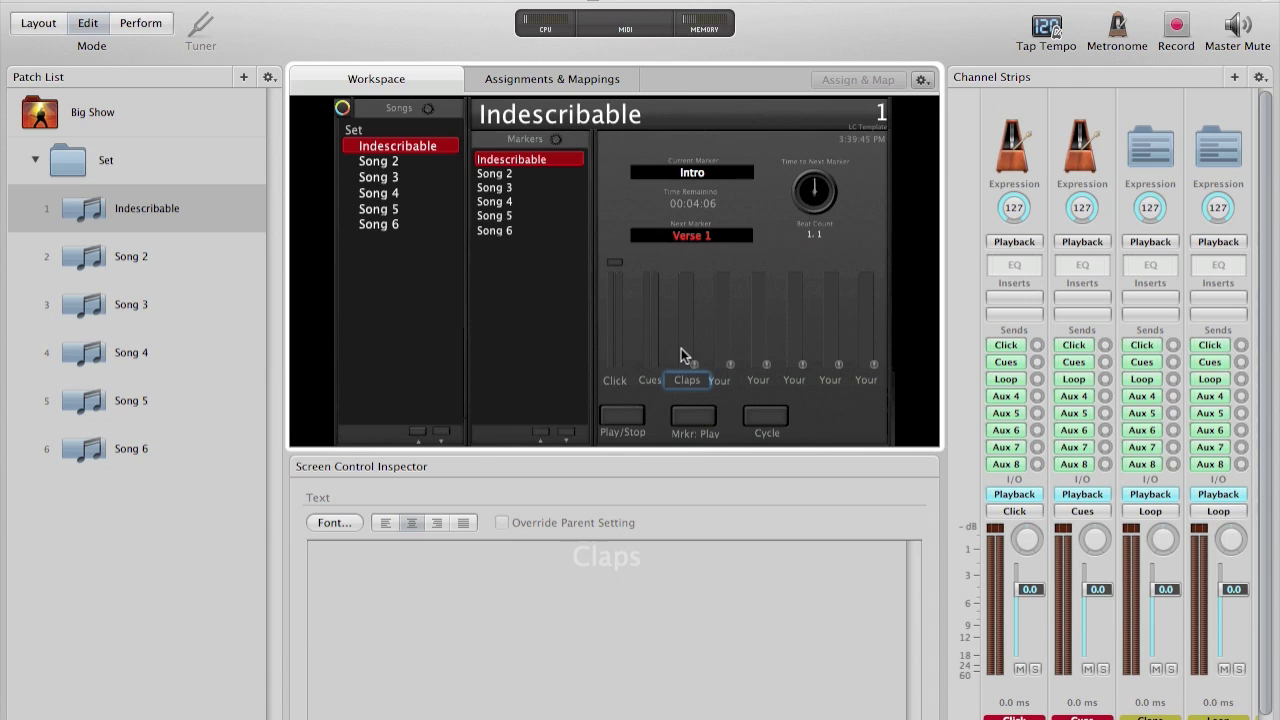
Map the Claps meter to the Claps (3) strip's Level parameter
{"action": "left_click", "coordinate": [681, 348]}
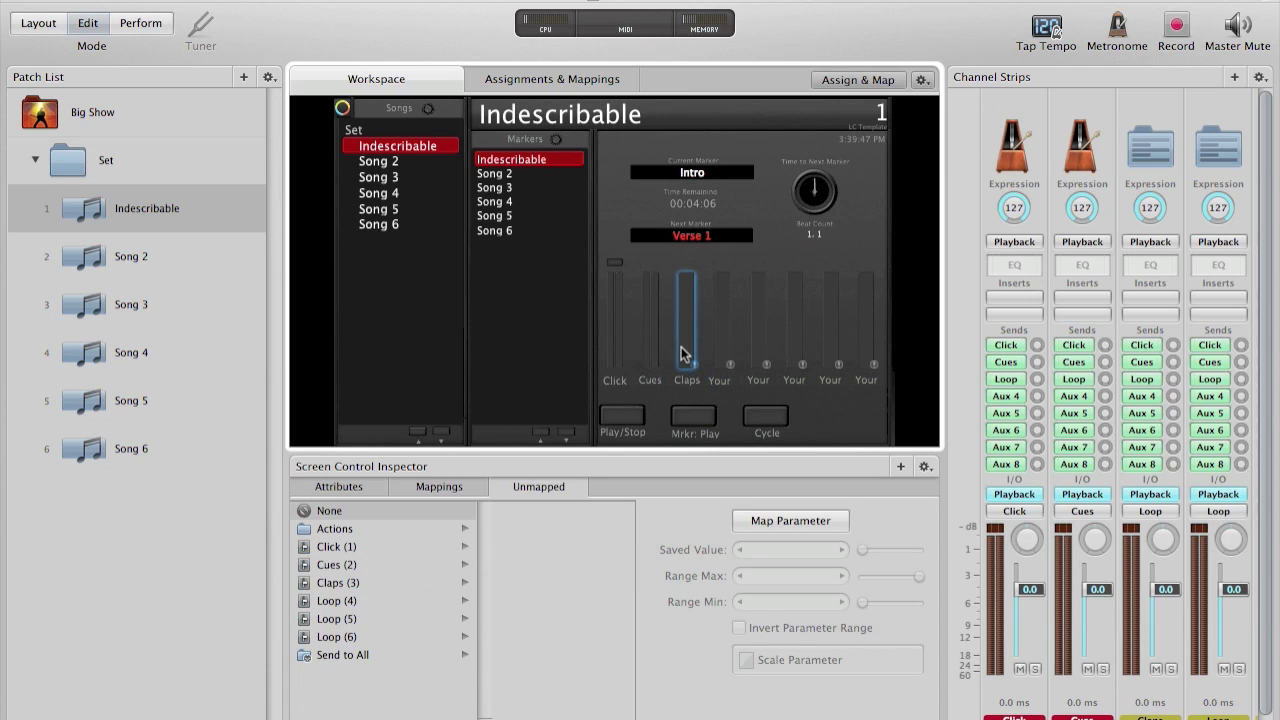
{"action": "left_click", "coordinate": [430, 584]}
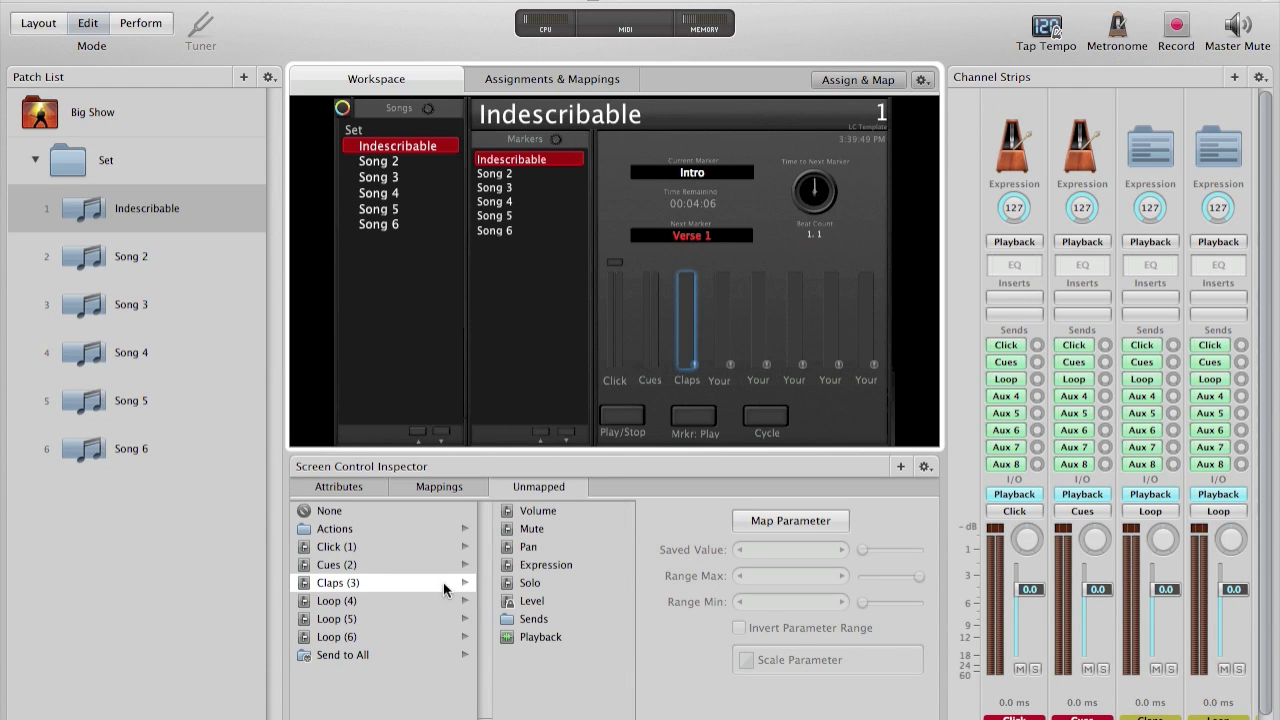
{"action": "left_click", "coordinate": [541, 601]}
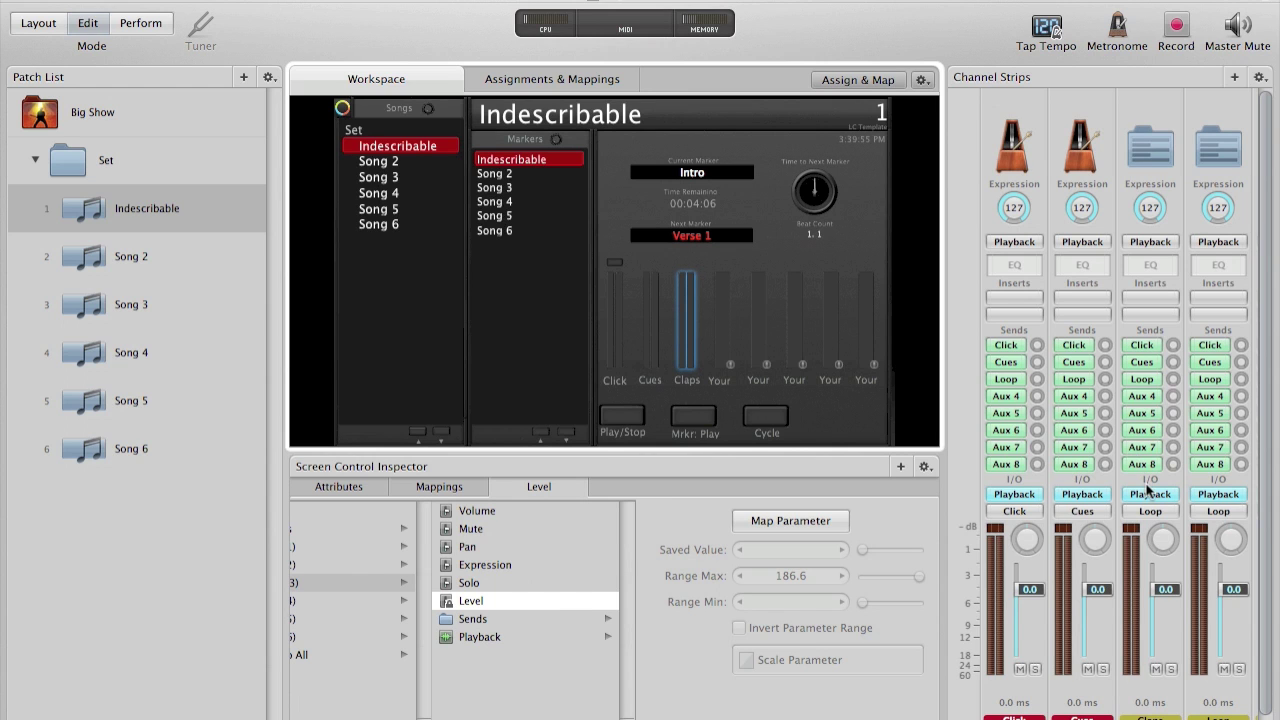
{"action": "scroll", "coordinate": [1148, 490], "scroll_direction": "right", "scroll_amount": 5}
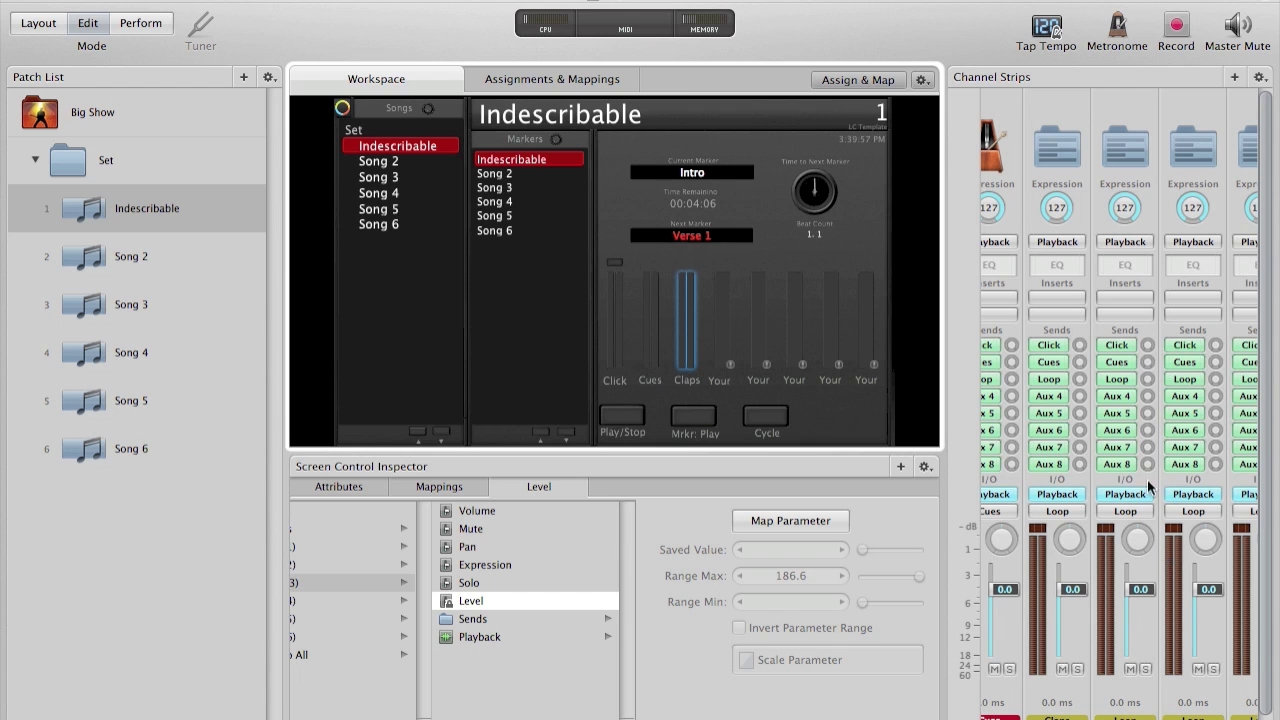
Load Beeps_bip.wav into the third strip's Playback player, set its meter, and close it
{"action": "left_click", "coordinate": [1125, 495]}
{"action": "left_click", "coordinate": [1218, 148]}
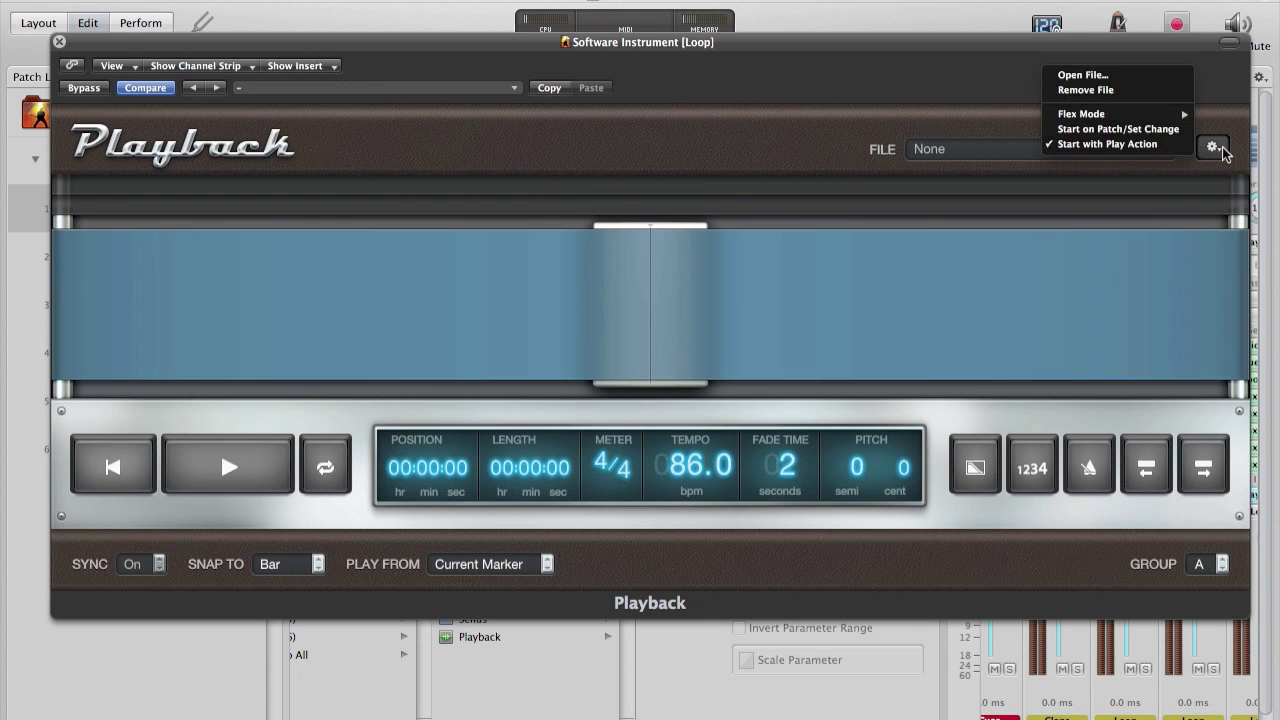
{"action": "left_click", "coordinate": [1158, 76]}
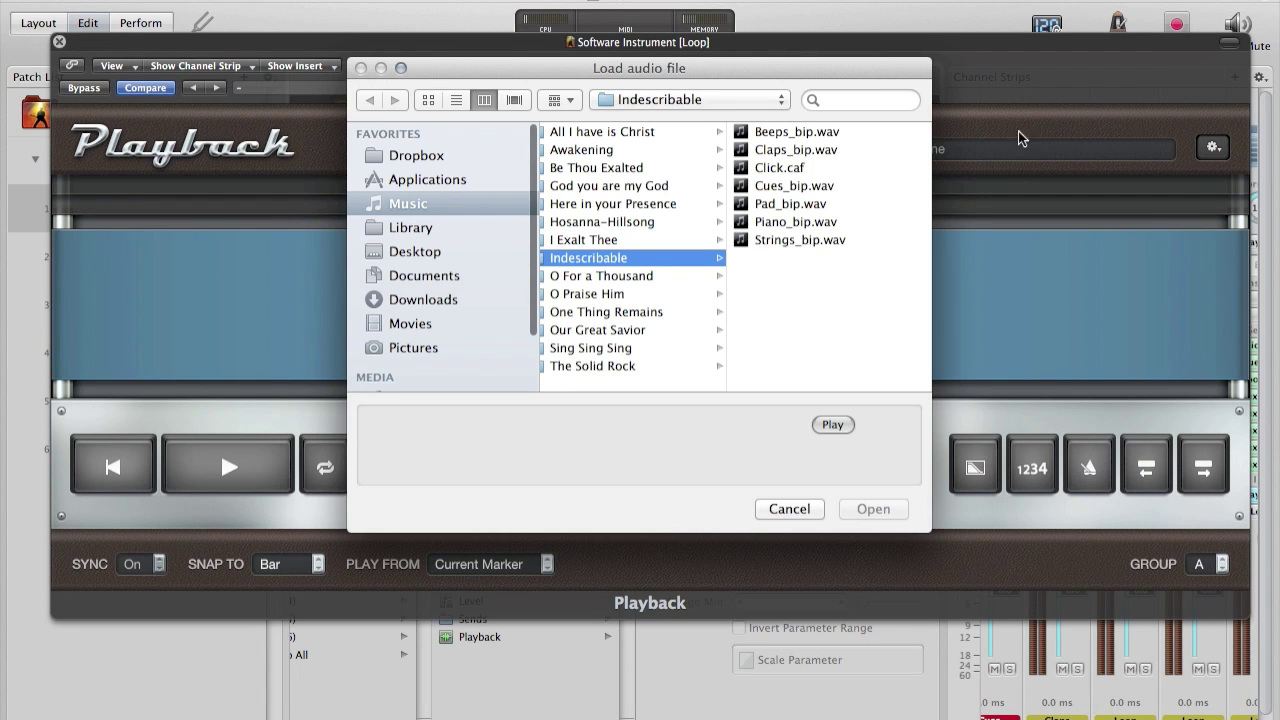
{"action": "left_click", "coordinate": [840, 150]}
{"action": "left_click", "coordinate": [672, 133]}
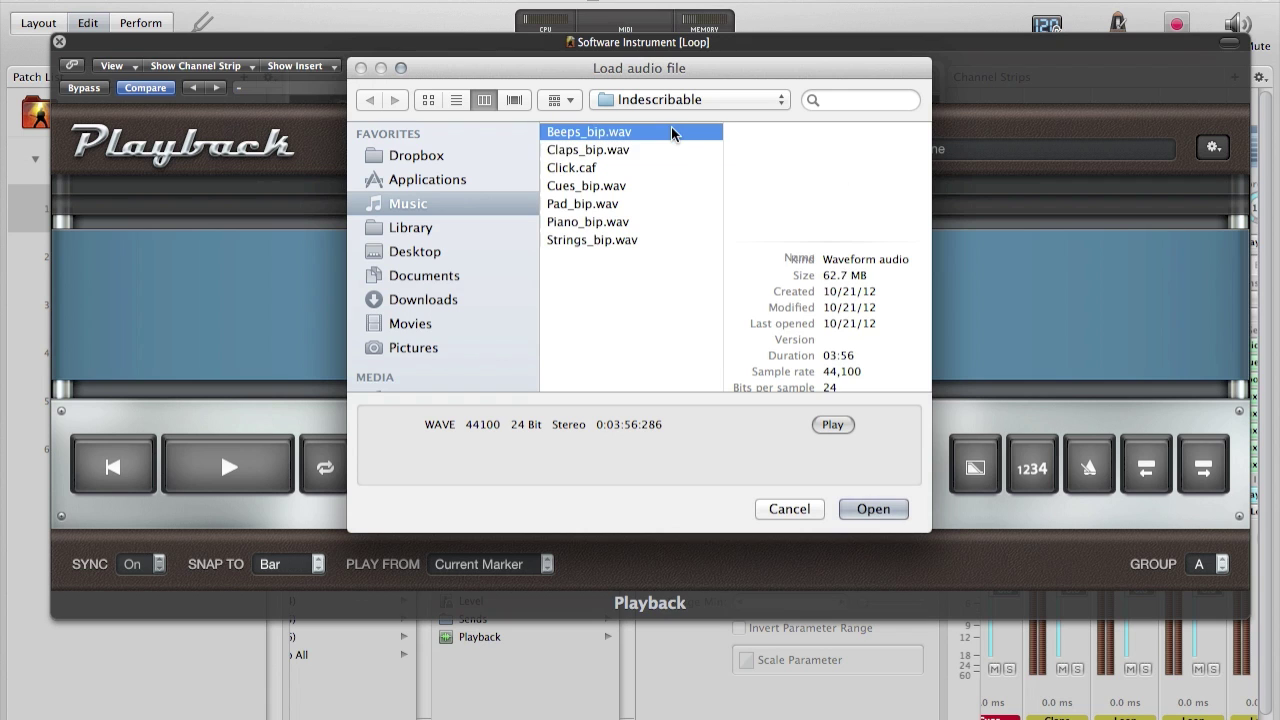
{"action": "double_click", "coordinate": [672, 133]}
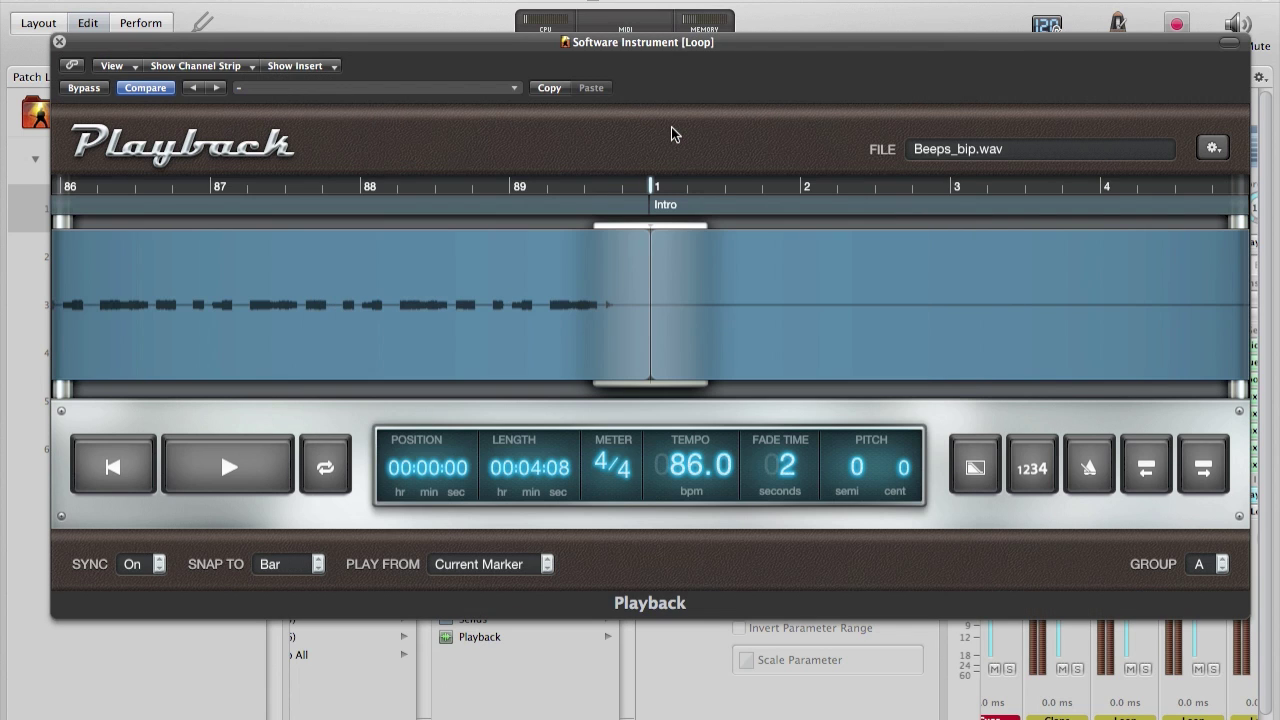
{"action": "double_click", "coordinate": [601, 470]}
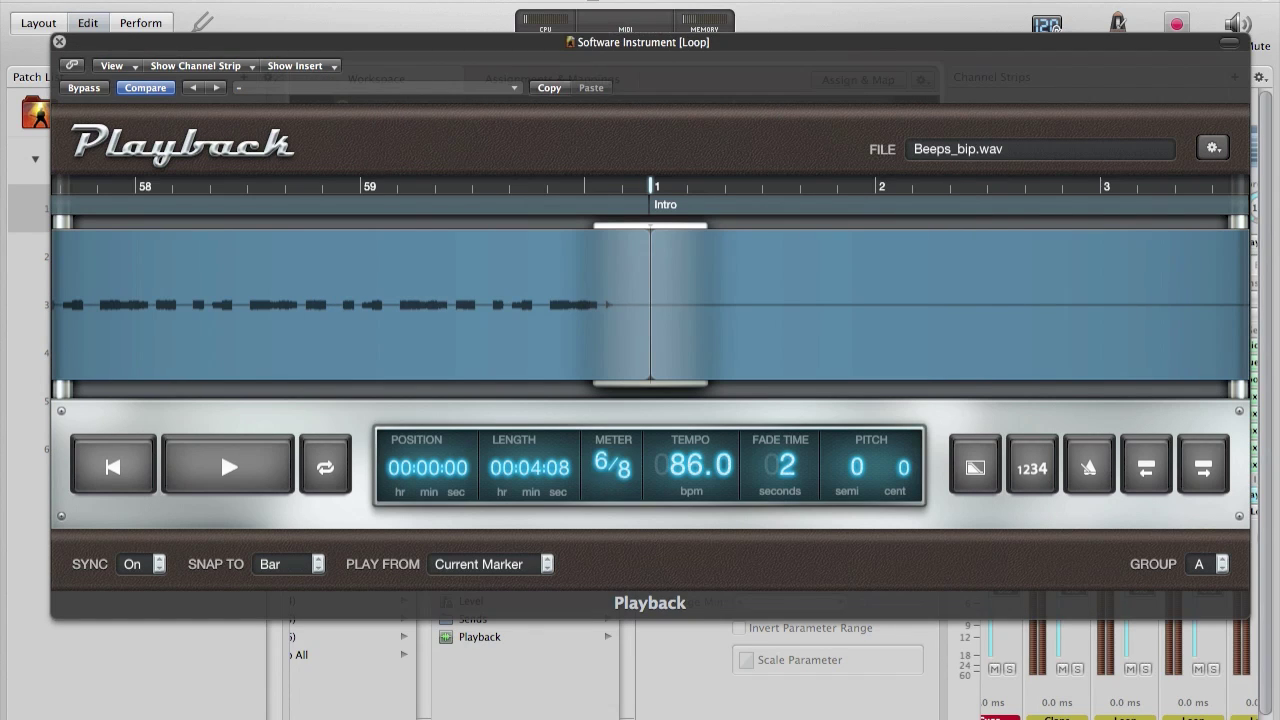
{"action": "left_click", "coordinate": [59, 42]}
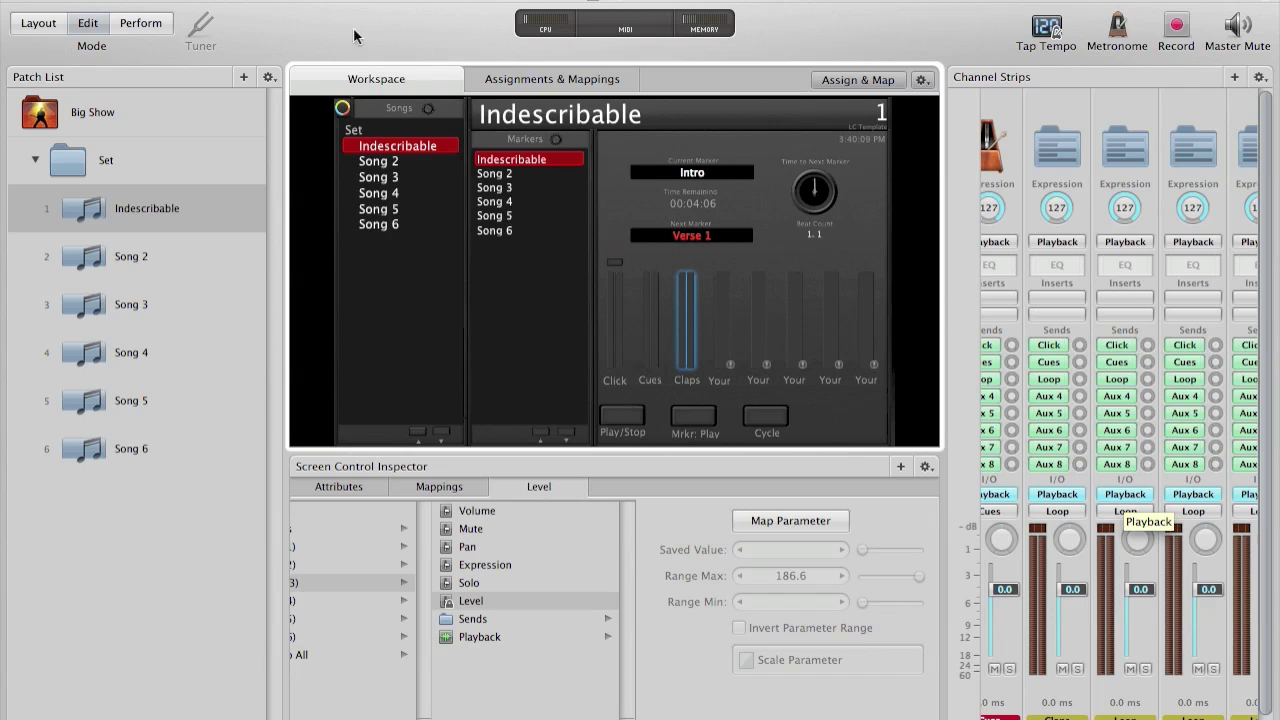
Label the fourth meter 'Bleeps', map it to Bleeps (4) Level, and open the next Playback player
{"action": "left_click", "coordinate": [1105, 716]}
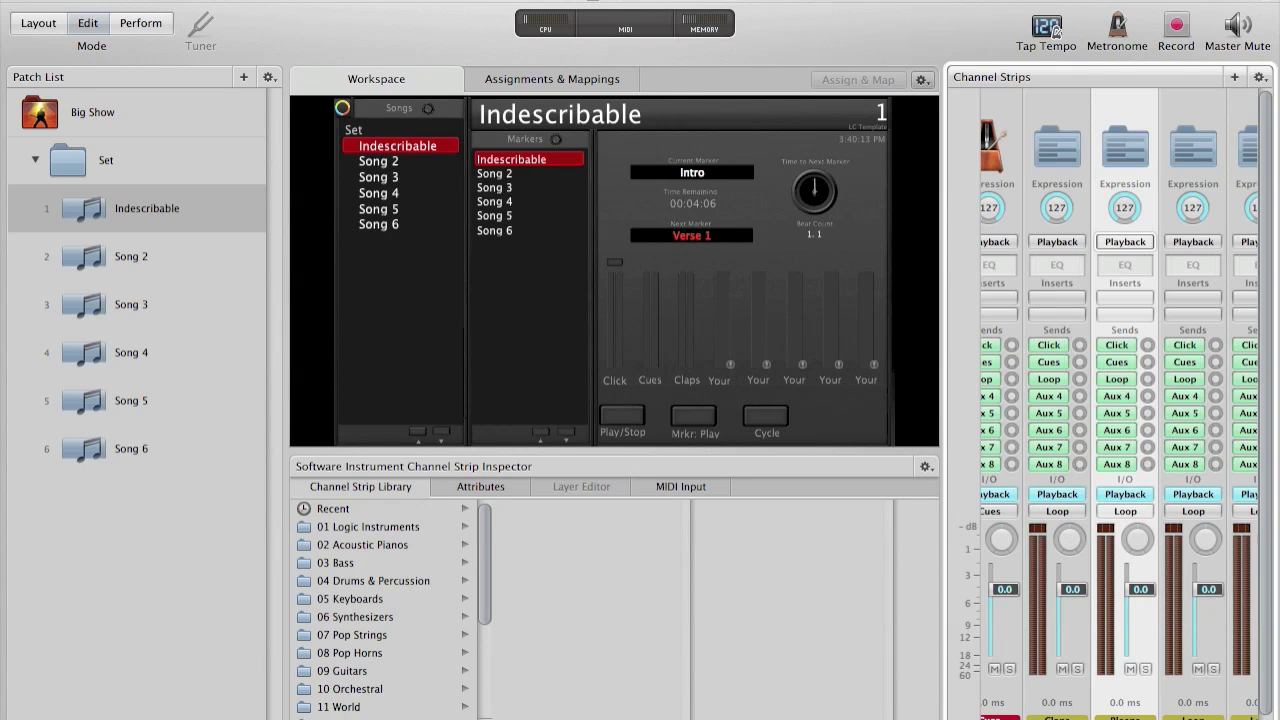
{"action": "left_click", "coordinate": [725, 384]}
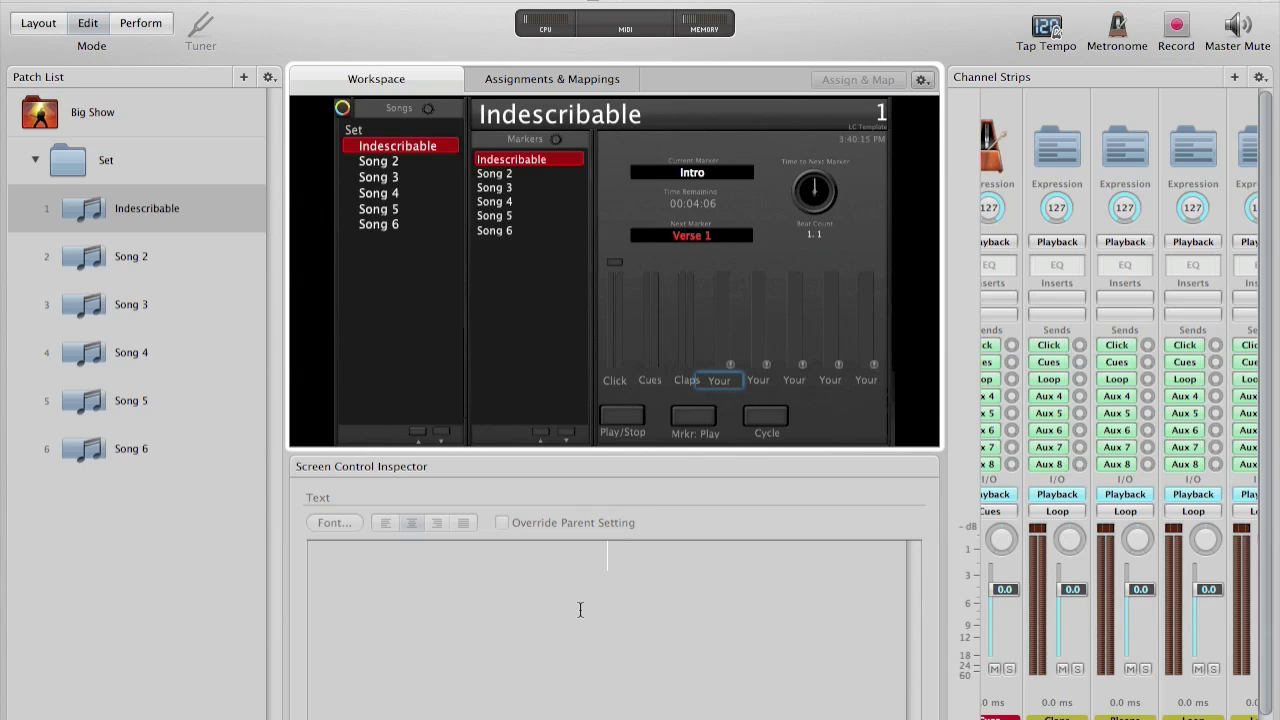
{"action": "left_click", "coordinate": [580, 609]}
{"action": "type", "text": "Bleep"}
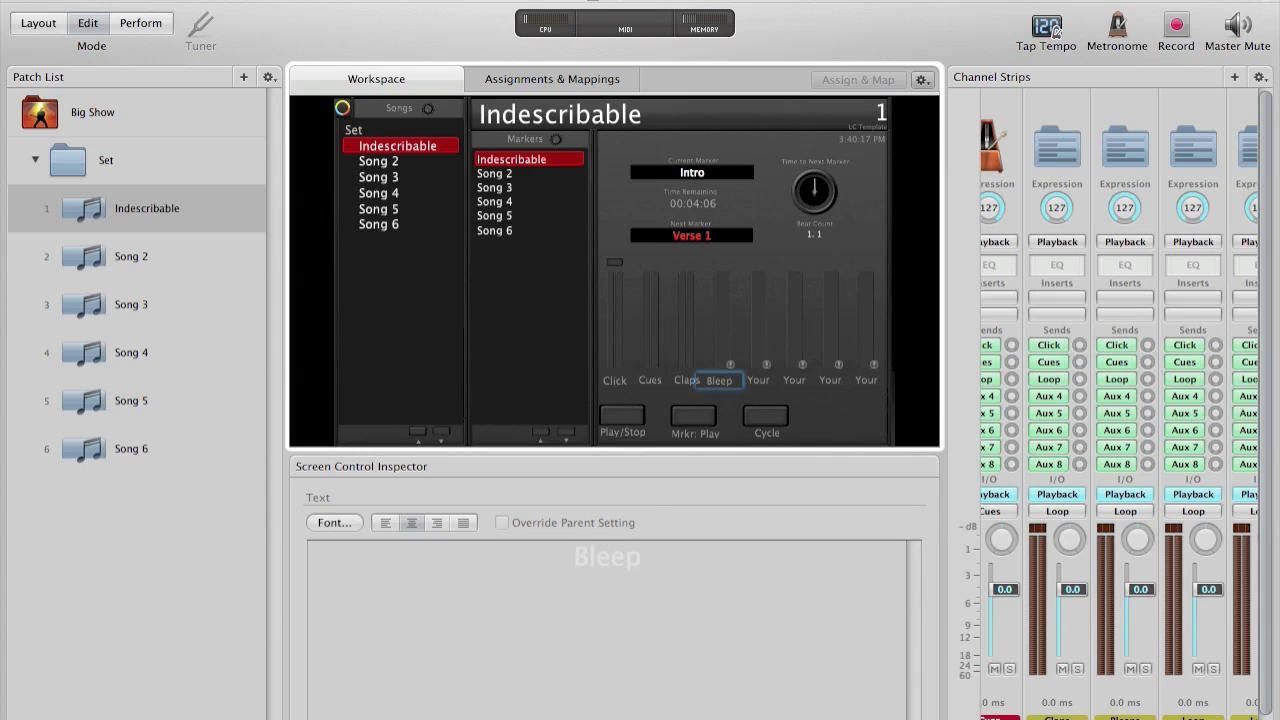
{"action": "type", "text": "s"}
{"action": "left_click", "coordinate": [719, 315]}
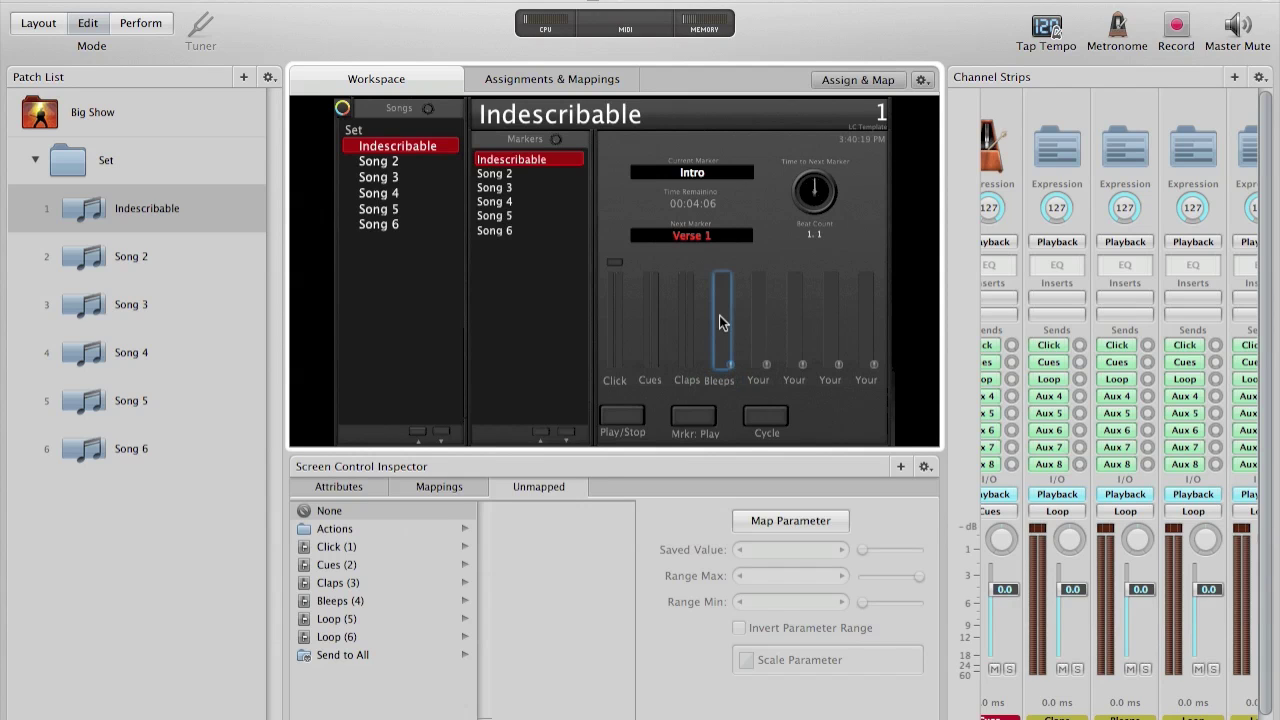
{"action": "left_click", "coordinate": [397, 601]}
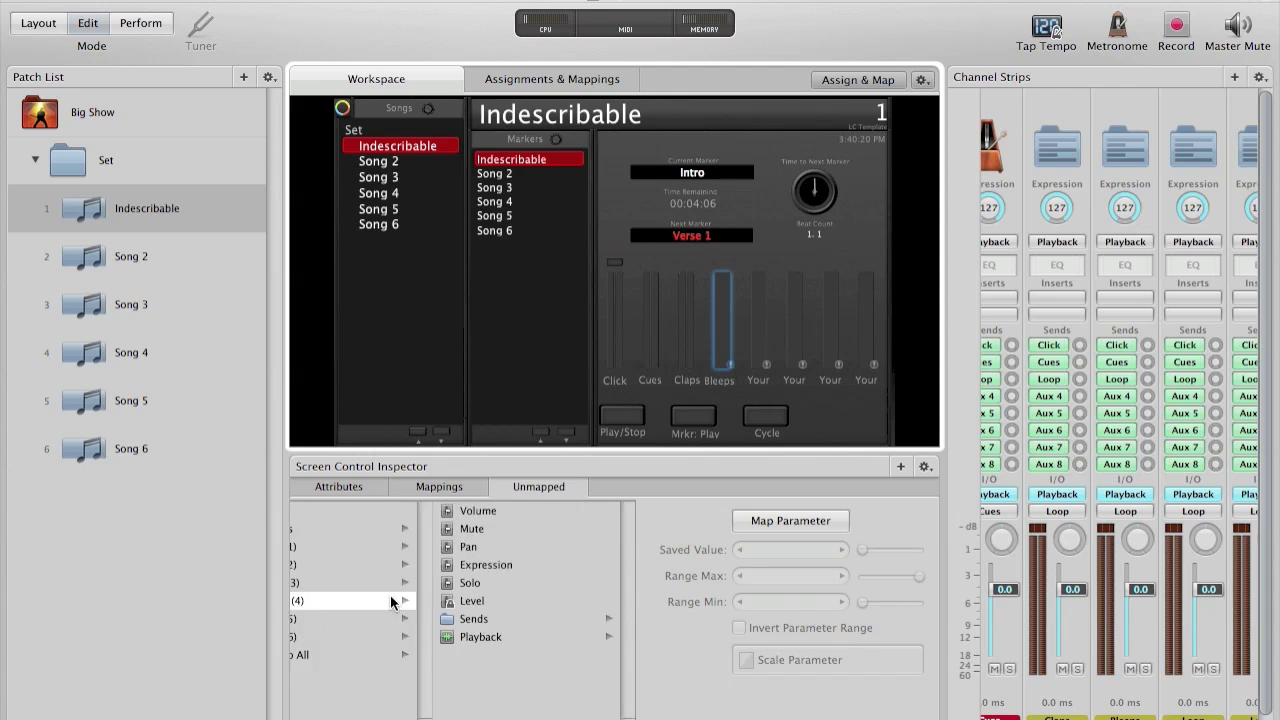
{"action": "left_click", "coordinate": [508, 601]}
{"action": "left_click", "coordinate": [1200, 494]}
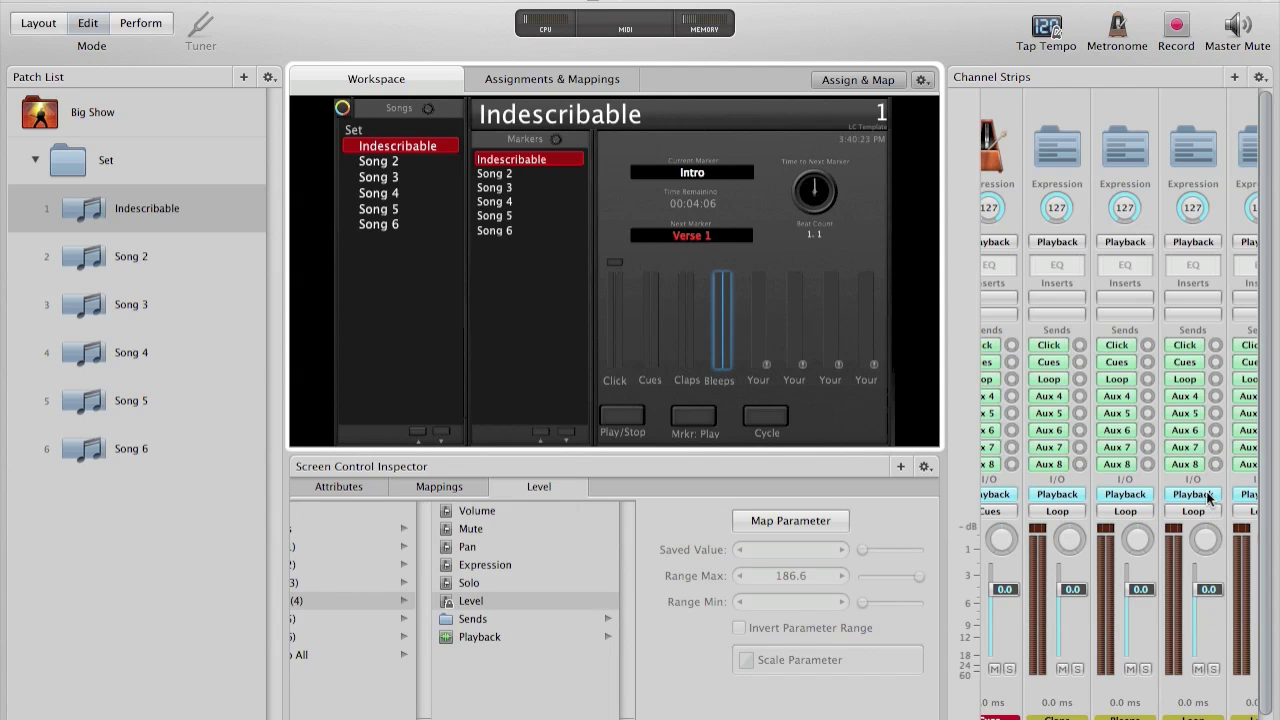
{"action": "left_click", "coordinate": [1213, 150]}
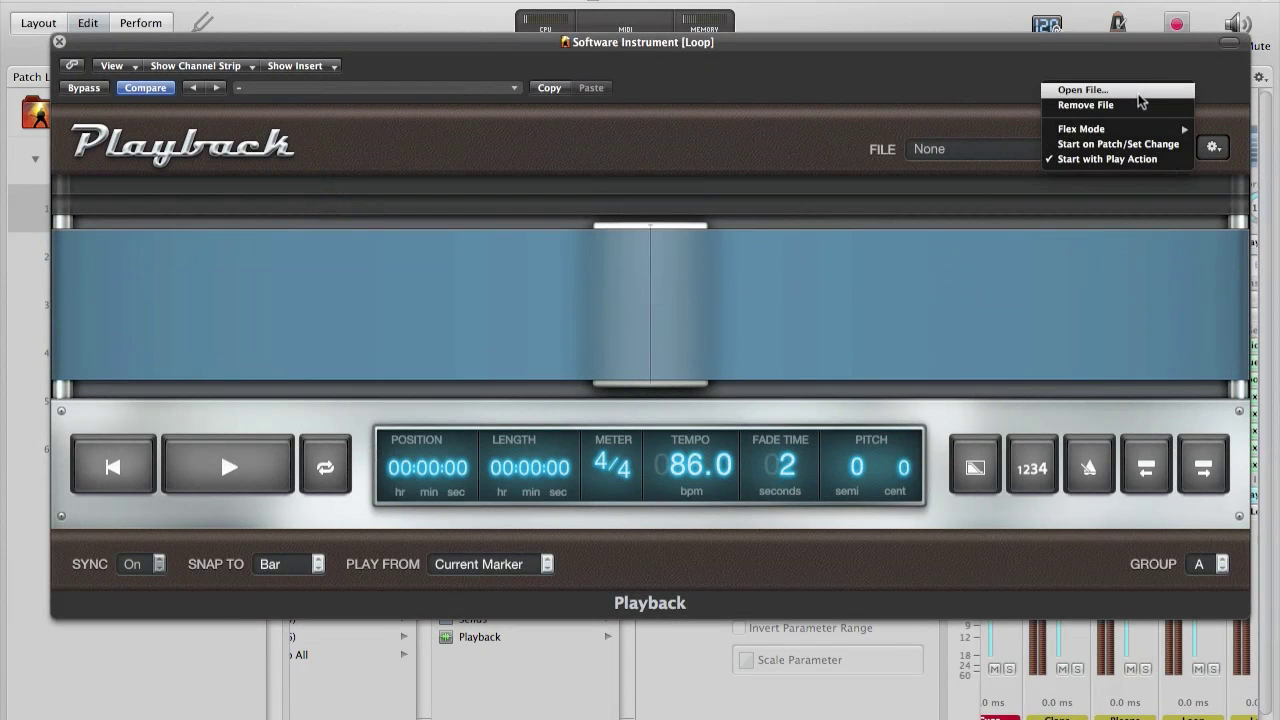
Load Pad_bip.wav into the empty Playback player and set its meter to 6/8
{"action": "left_click", "coordinate": [1095, 89]}
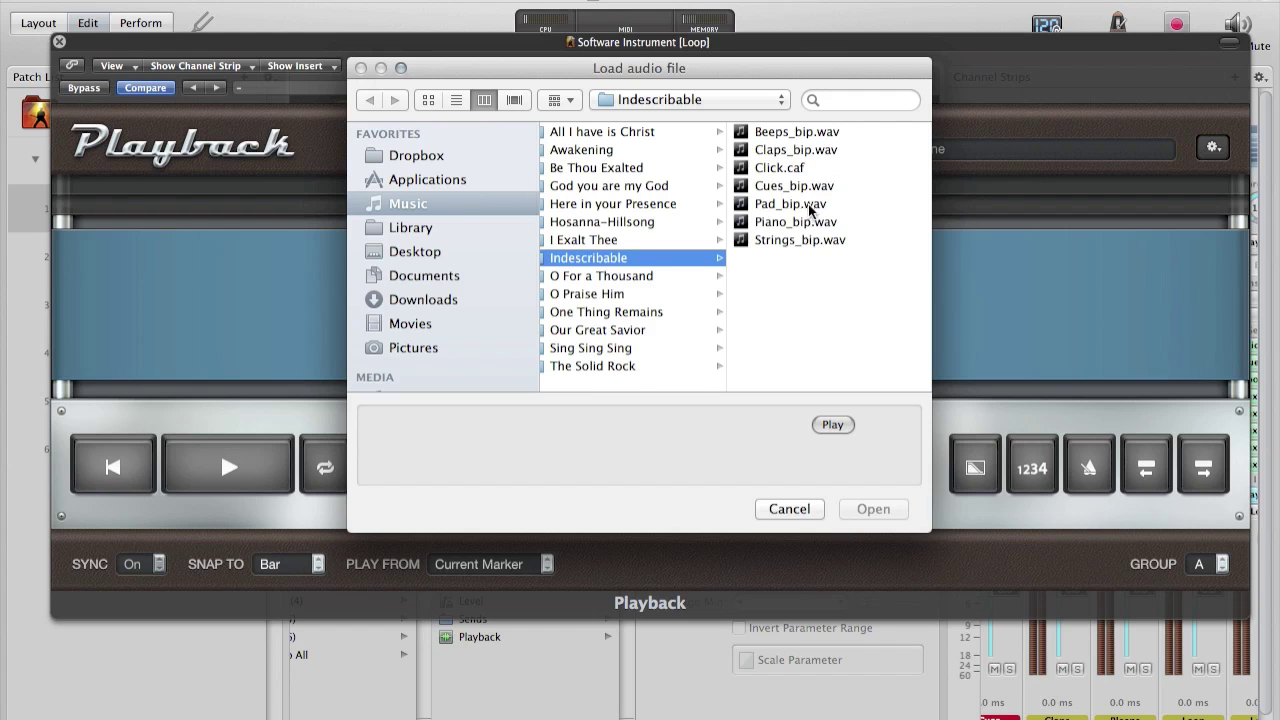
{"action": "left_click", "coordinate": [808, 208]}
{"action": "key", "text": "Return"}
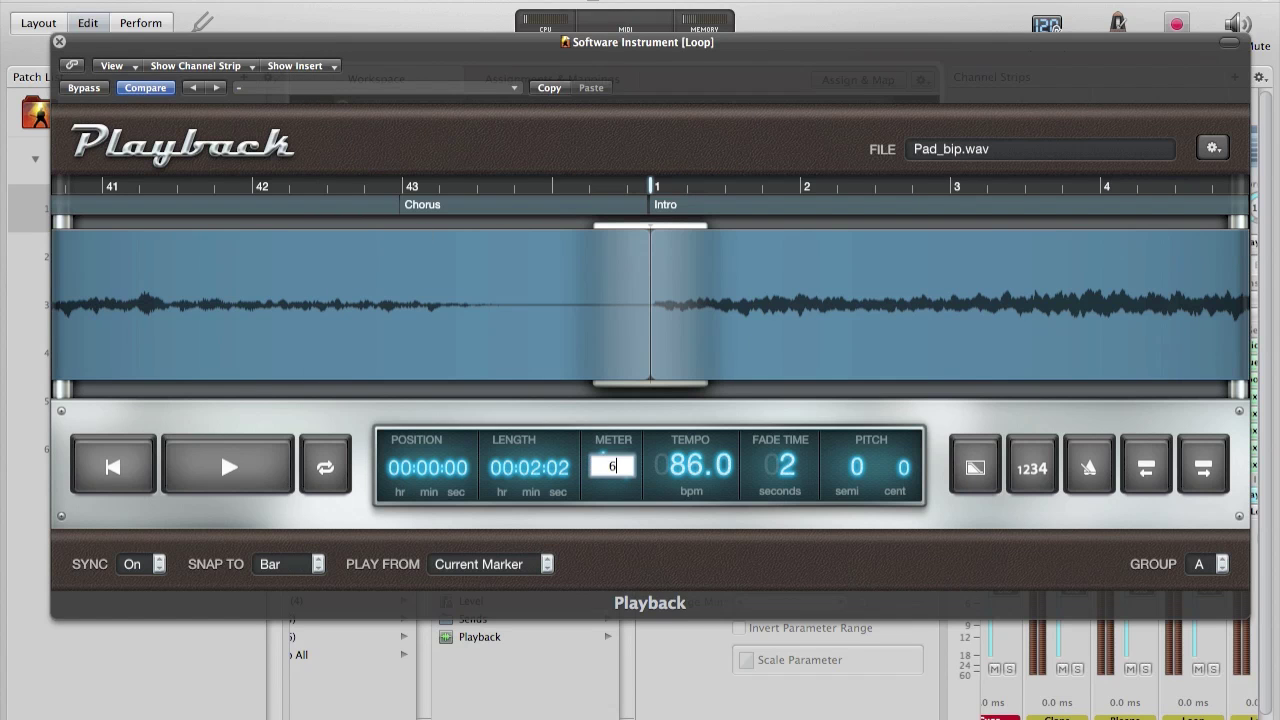
{"action": "left_click_drag", "start_coordinate": [605, 460], "coordinate": [605, 445]}
{"action": "left_click", "coordinate": [59, 42]}
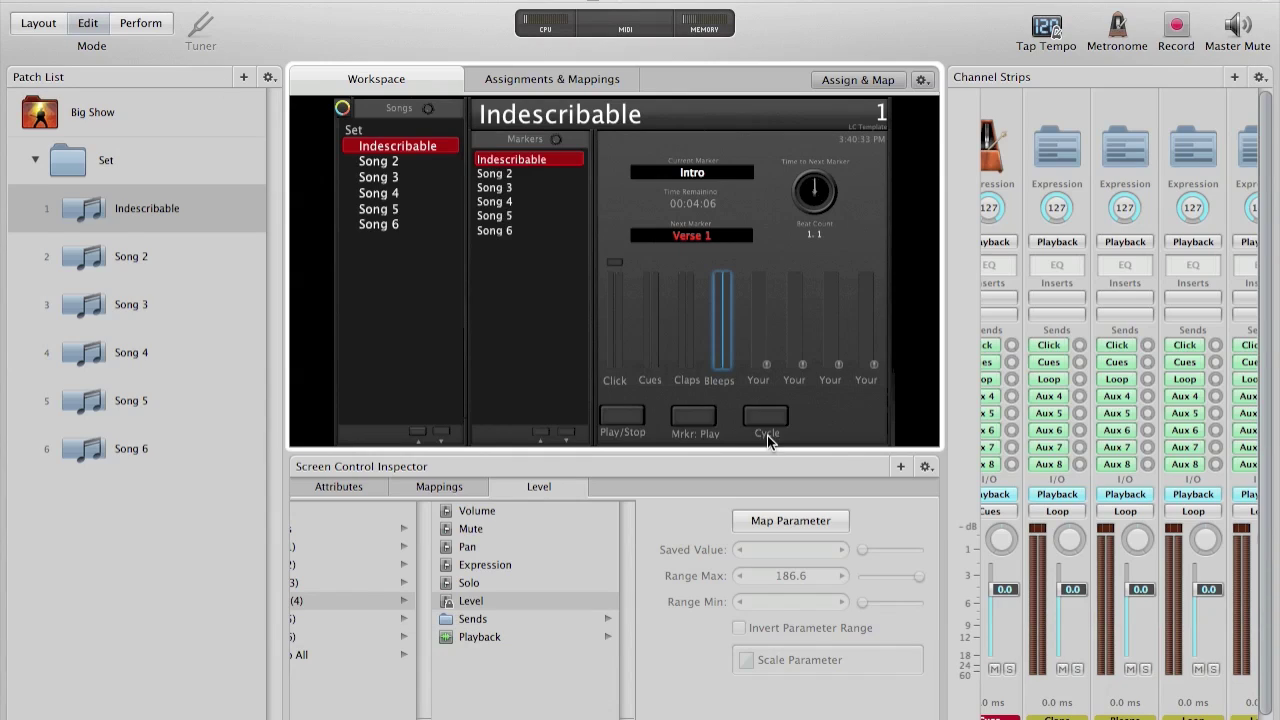
Label the fifth meter Pad and map it to the Pad (5) channel strip's Level
{"action": "left_click", "coordinate": [1176, 714]}
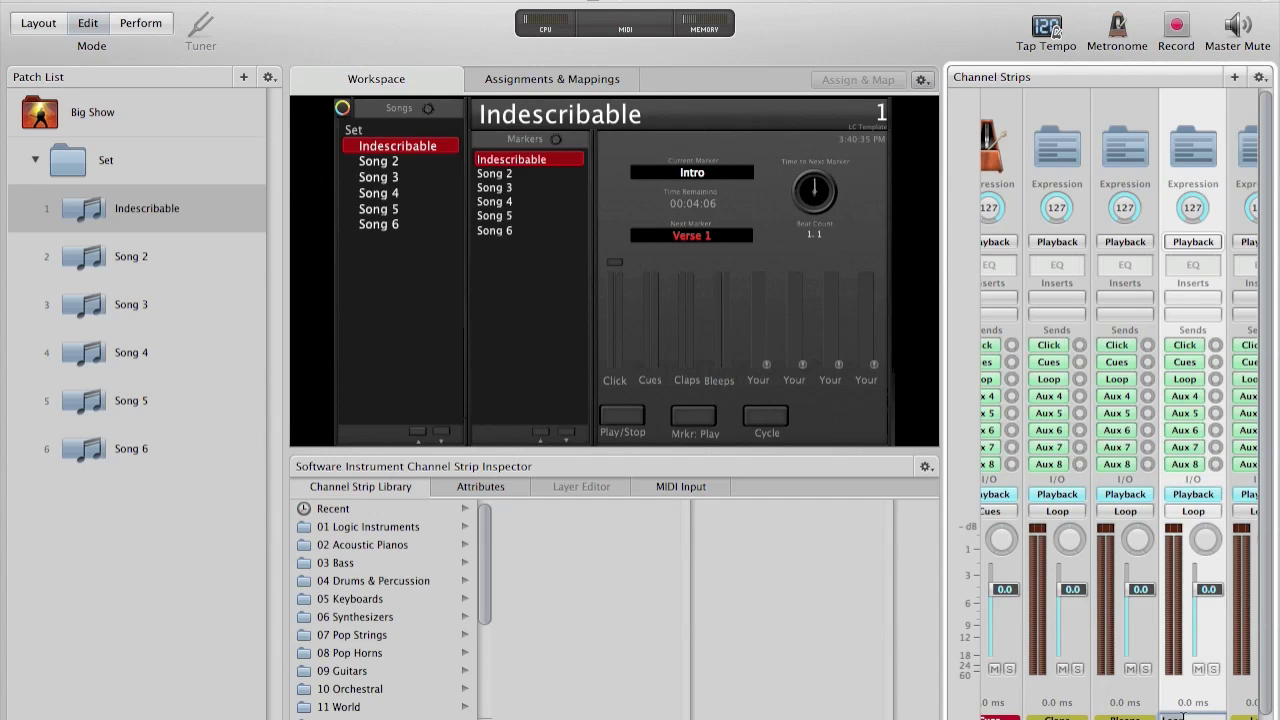
{"action": "left_click", "coordinate": [758, 380]}
{"action": "type", "text": "Pad"}
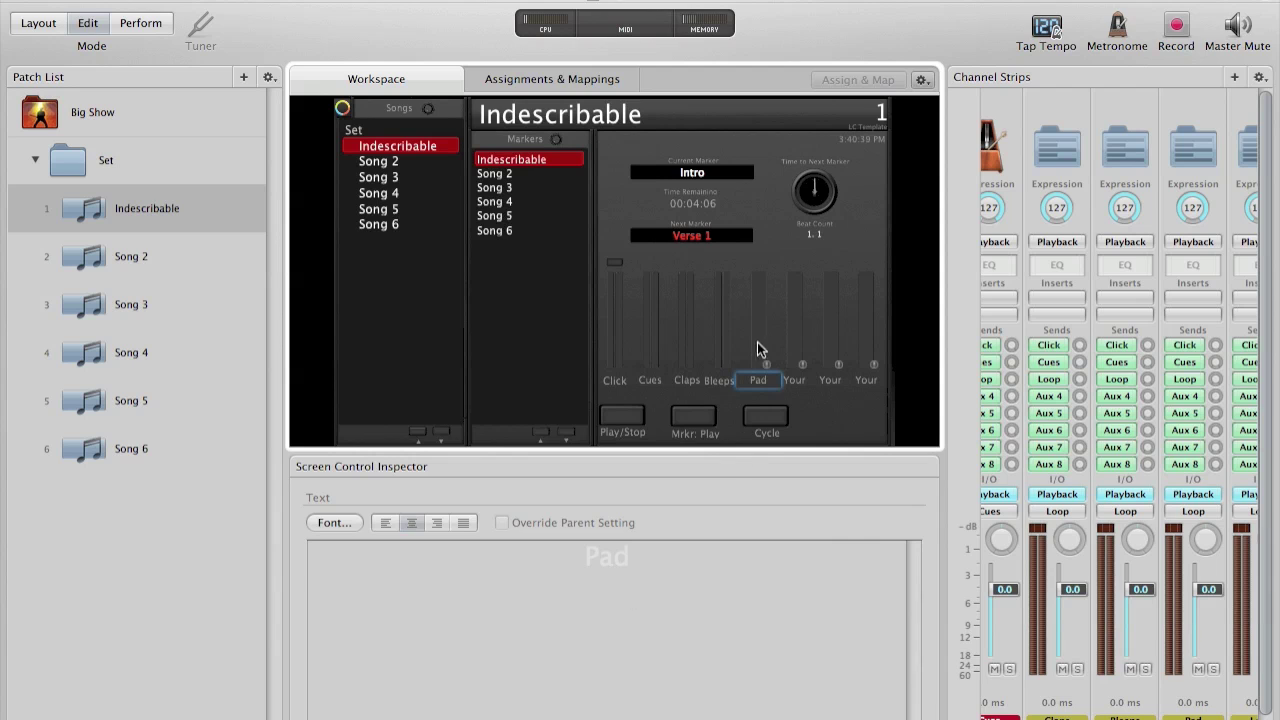
{"action": "left_click", "coordinate": [760, 339]}
{"action": "left_click", "coordinate": [410, 614]}
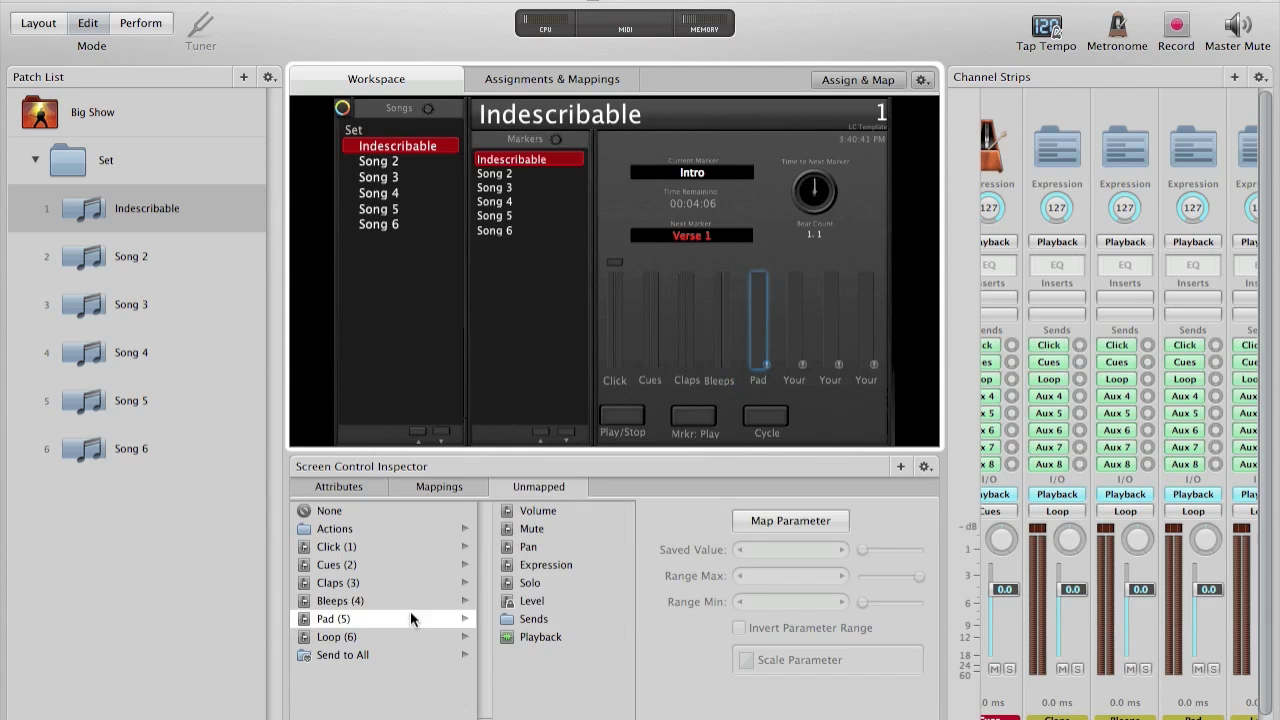
{"action": "left_click", "coordinate": [568, 600]}
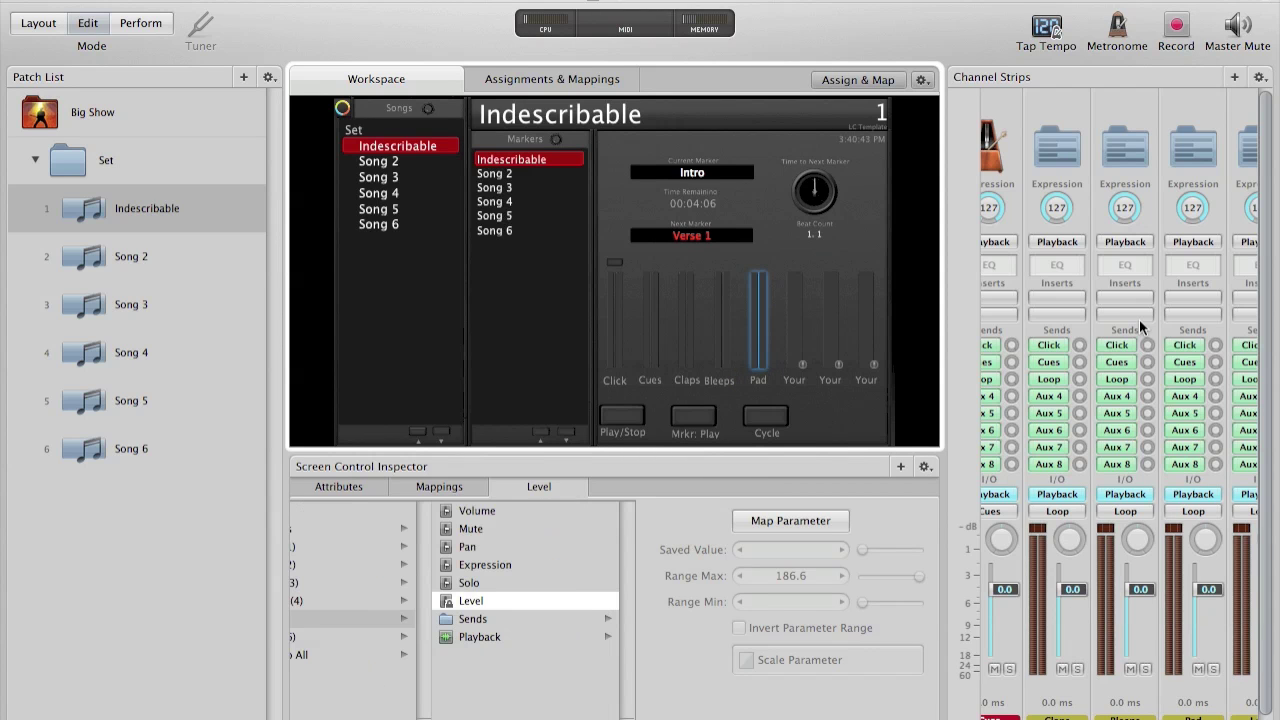
{"action": "scroll", "coordinate": [1139, 319], "scroll_direction": "right", "scroll_amount": 3}
{"action": "left_click", "coordinate": [1149, 138]}
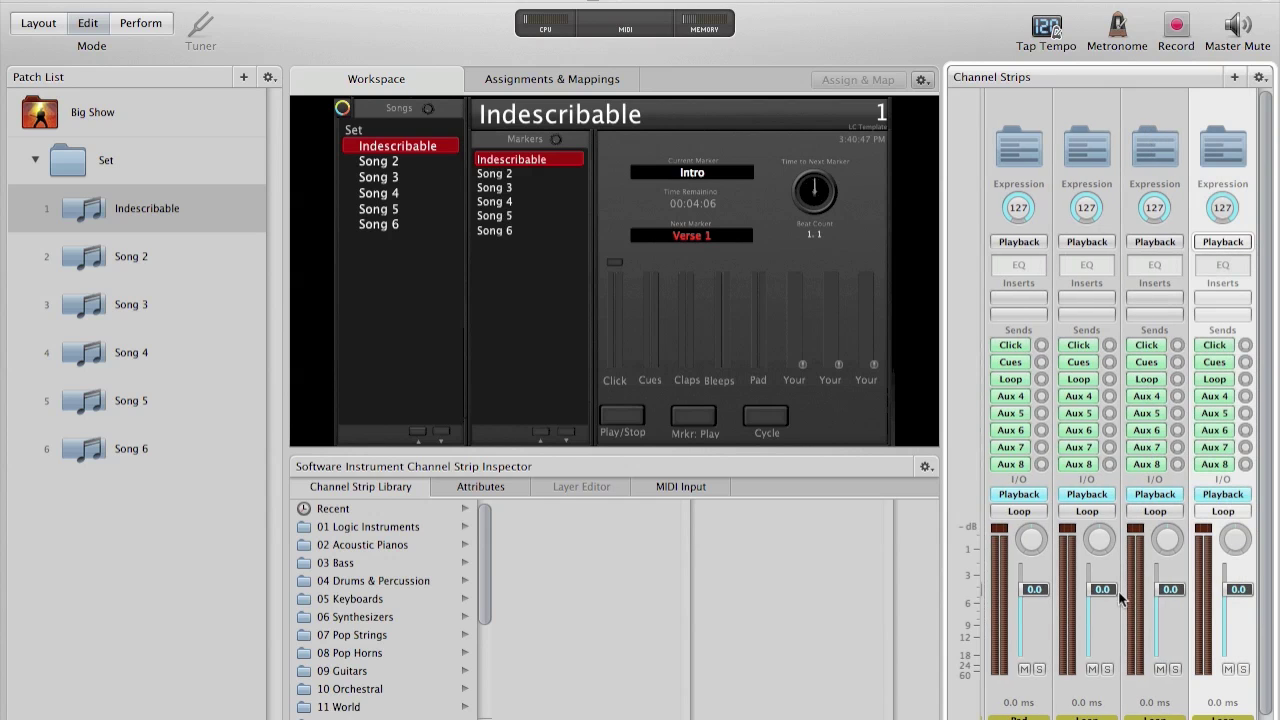
Load Piano_bip.wav into the next strip's Playback player with a 6/8 meter
{"action": "left_click", "coordinate": [1100, 495]}
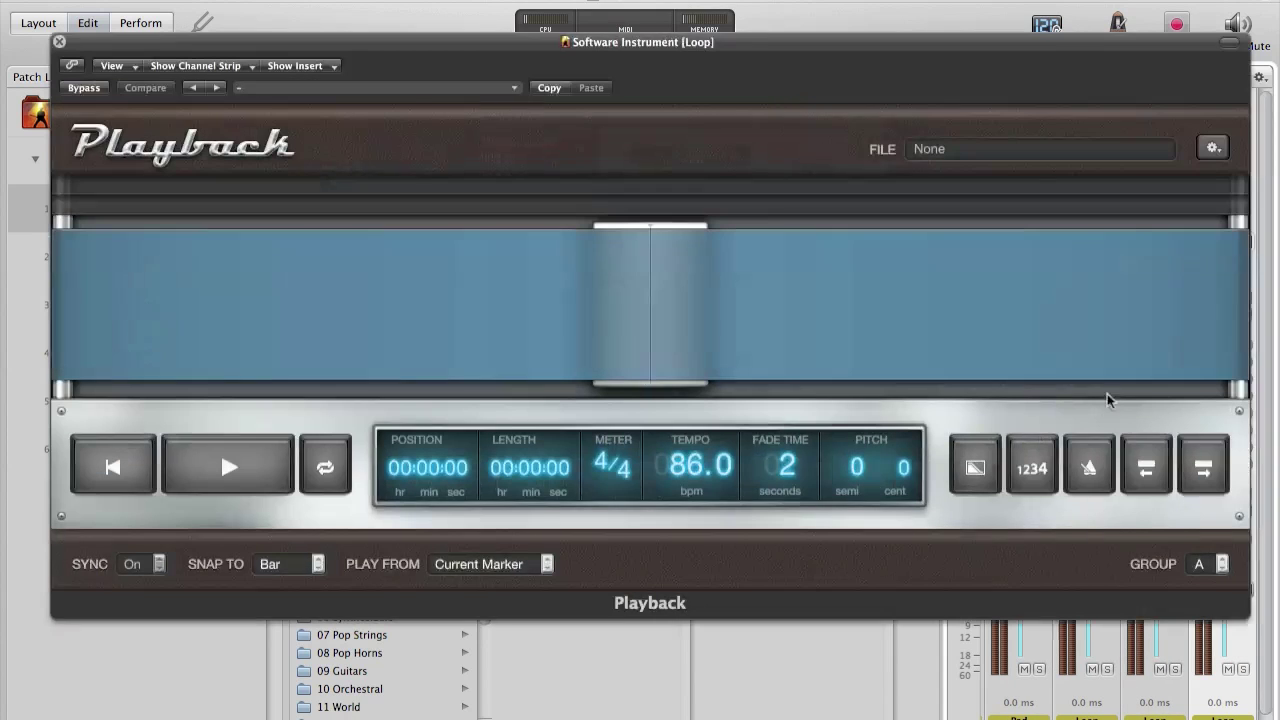
{"action": "left_click", "coordinate": [1213, 148]}
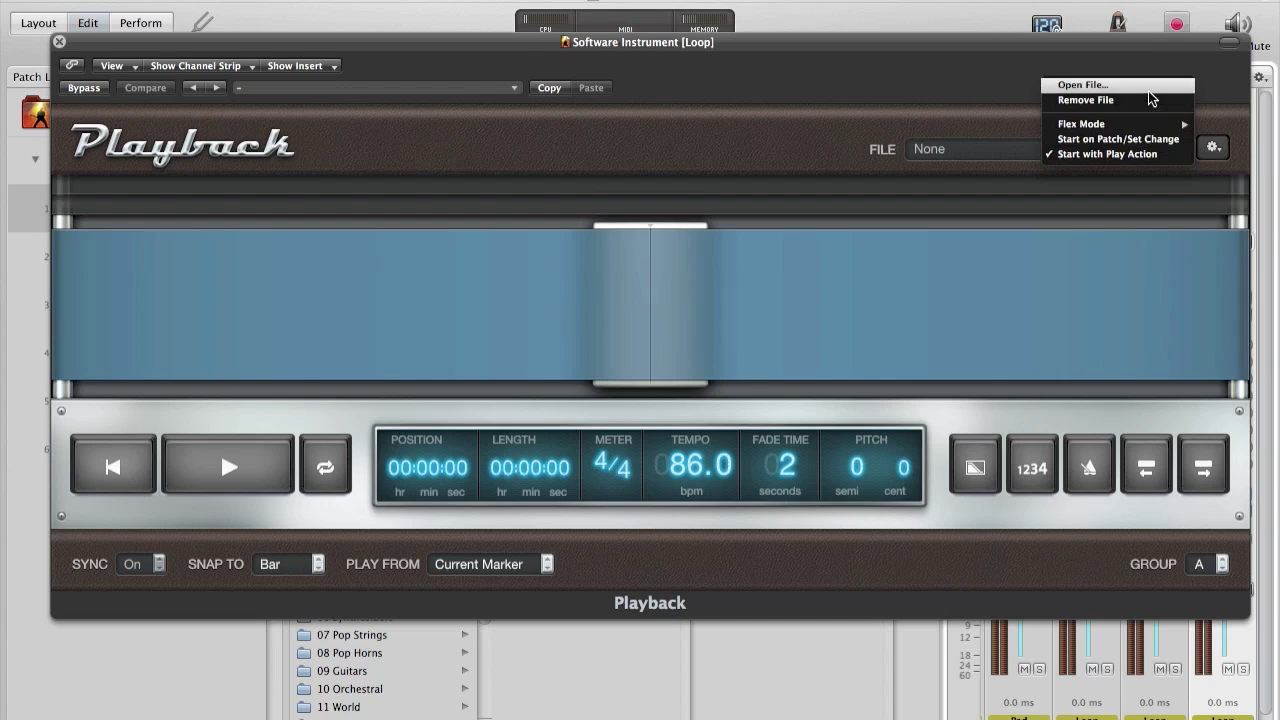
{"action": "left_click", "coordinate": [1150, 88]}
{"action": "left_click", "coordinate": [796, 222]}
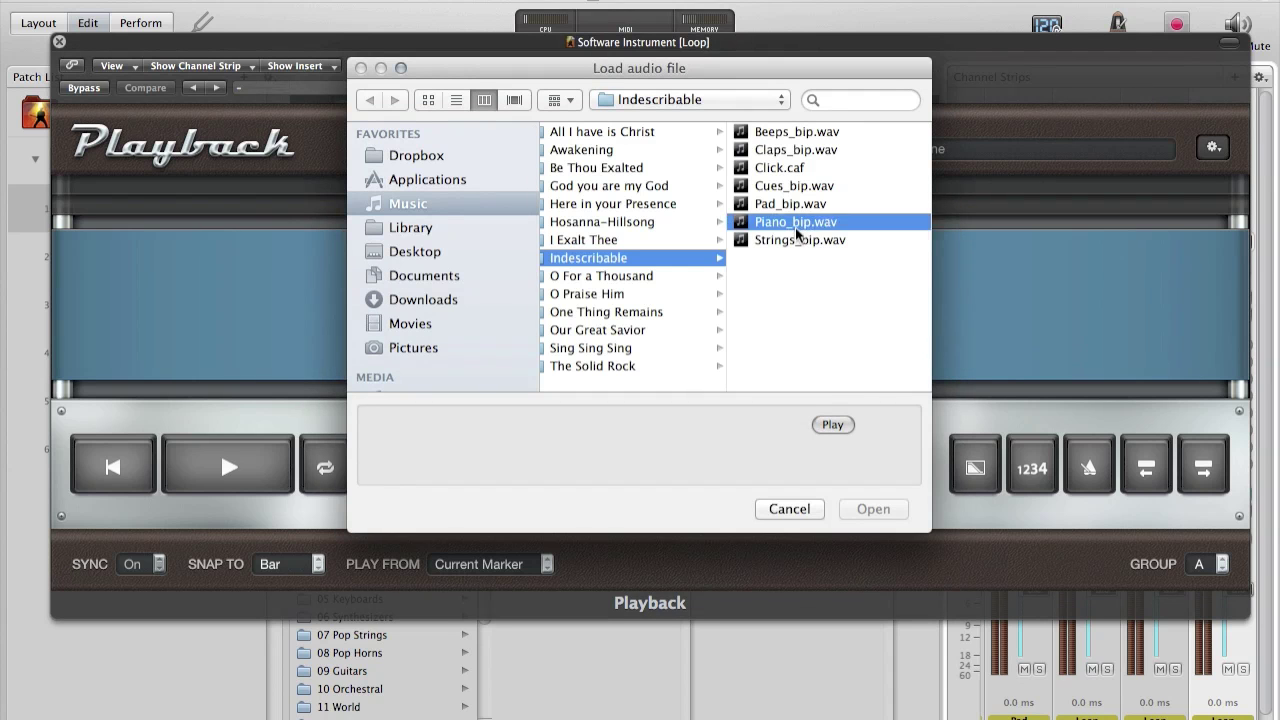
{"action": "key", "text": "Return"}
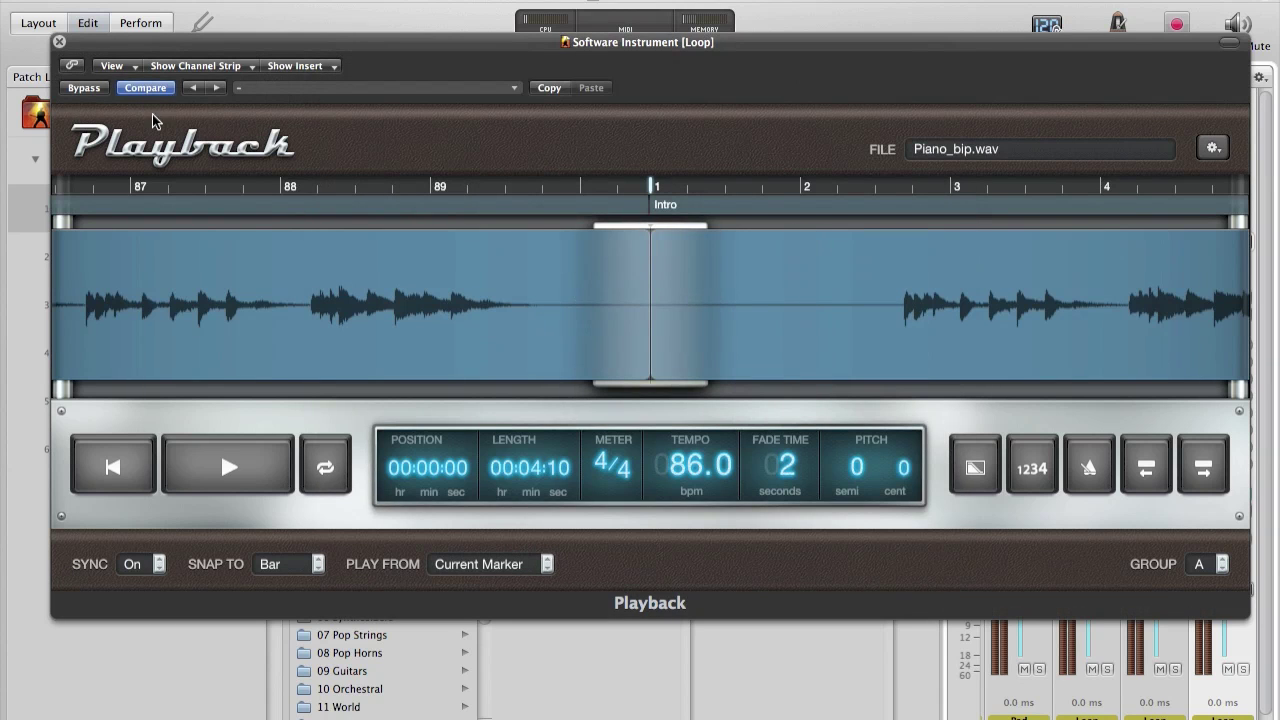
{"action": "double_click", "coordinate": [618, 466]}
{"action": "type", "text": "6"}
{"action": "key", "text": "Return"}
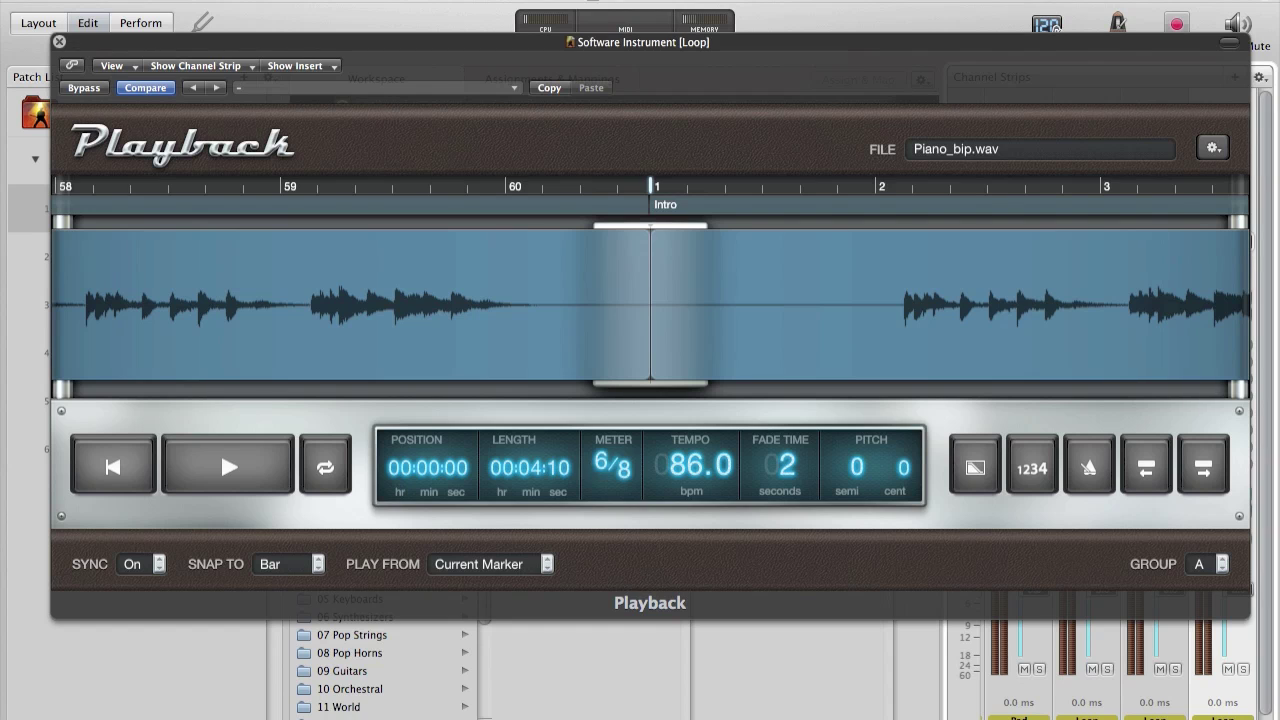
{"action": "left_click", "coordinate": [59, 42]}
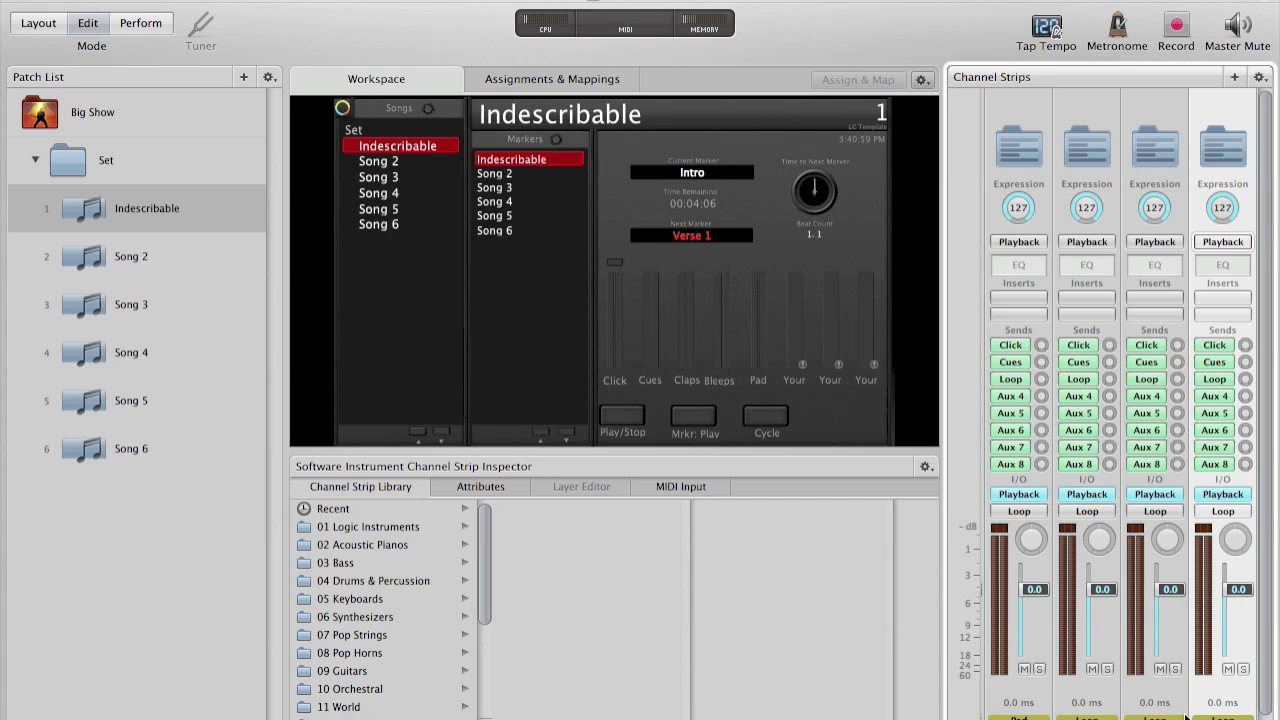
{"action": "left_click", "coordinate": [1090, 494]}
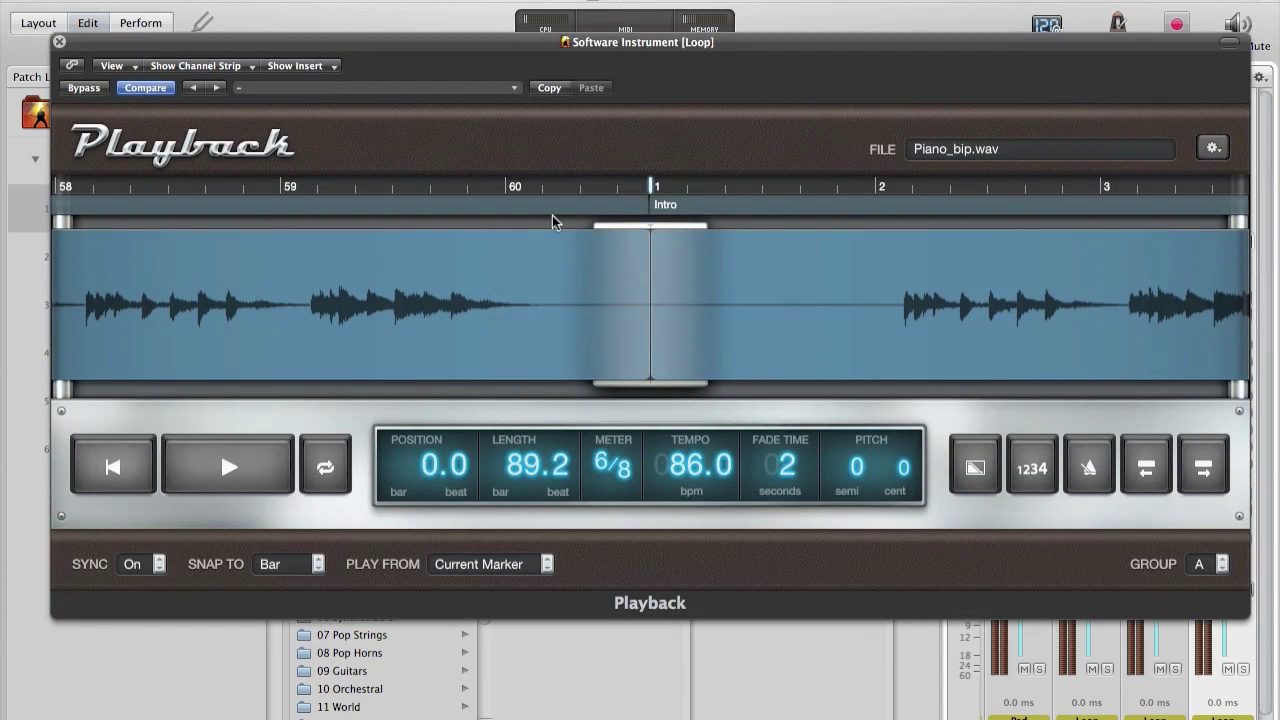
{"action": "left_click", "coordinate": [59, 42]}
Name the strip Piano, map the sixth meter to Piano (6) Level, and label it Piano
{"action": "left_click", "coordinate": [1080, 712]}
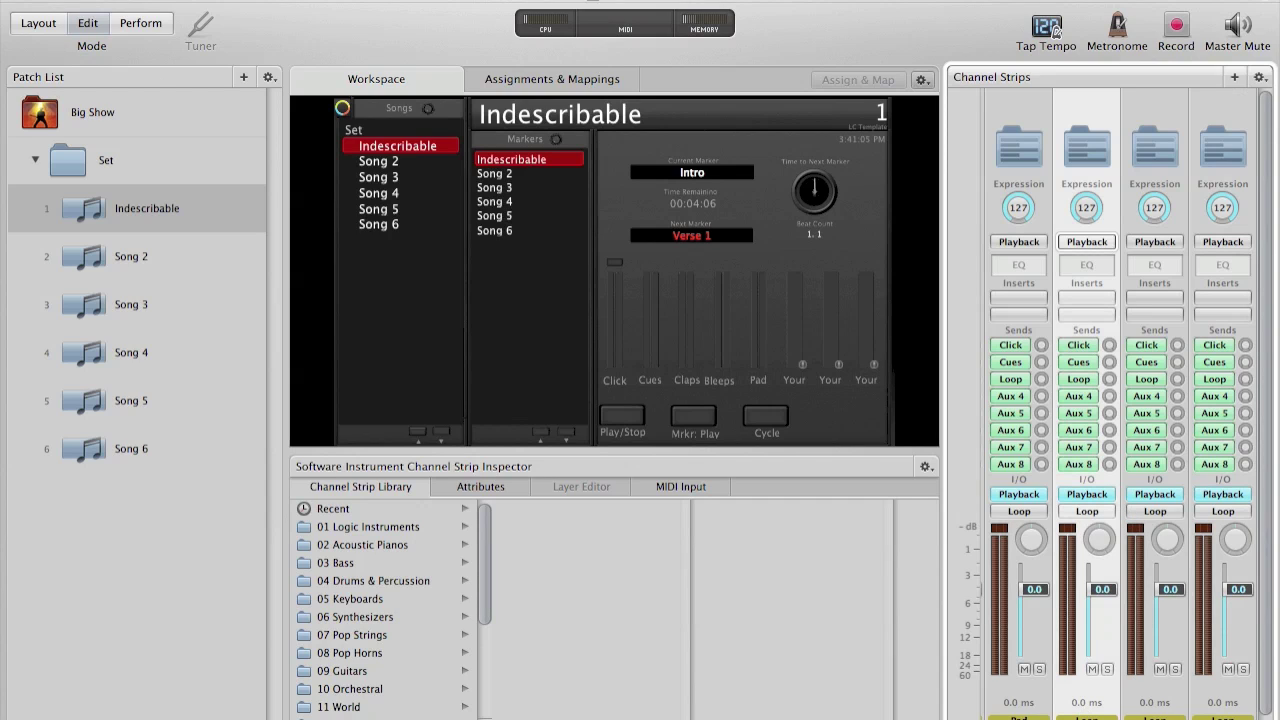
{"action": "type", "text": "Piano"}
{"action": "key", "text": "Return"}
{"action": "left_click", "coordinate": [792, 340]}
{"action": "left_click", "coordinate": [399, 641]}
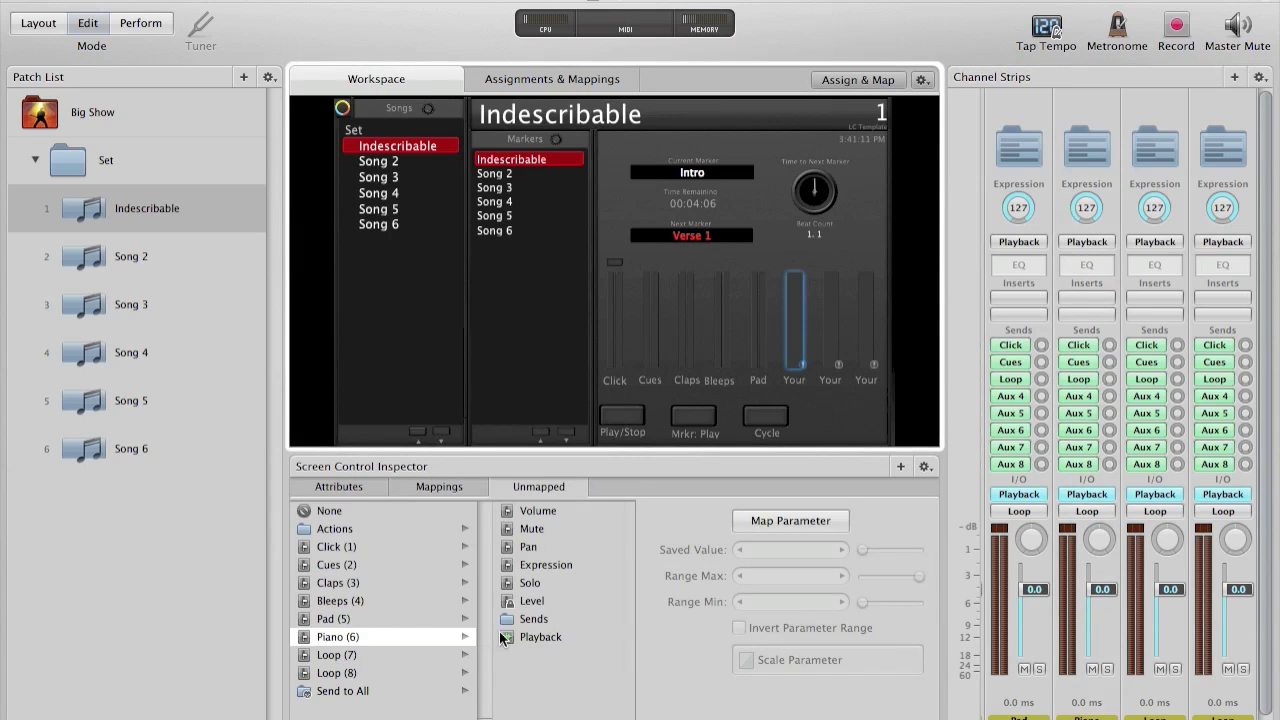
{"action": "left_click", "coordinate": [525, 601]}
{"action": "double_click", "coordinate": [800, 381]}
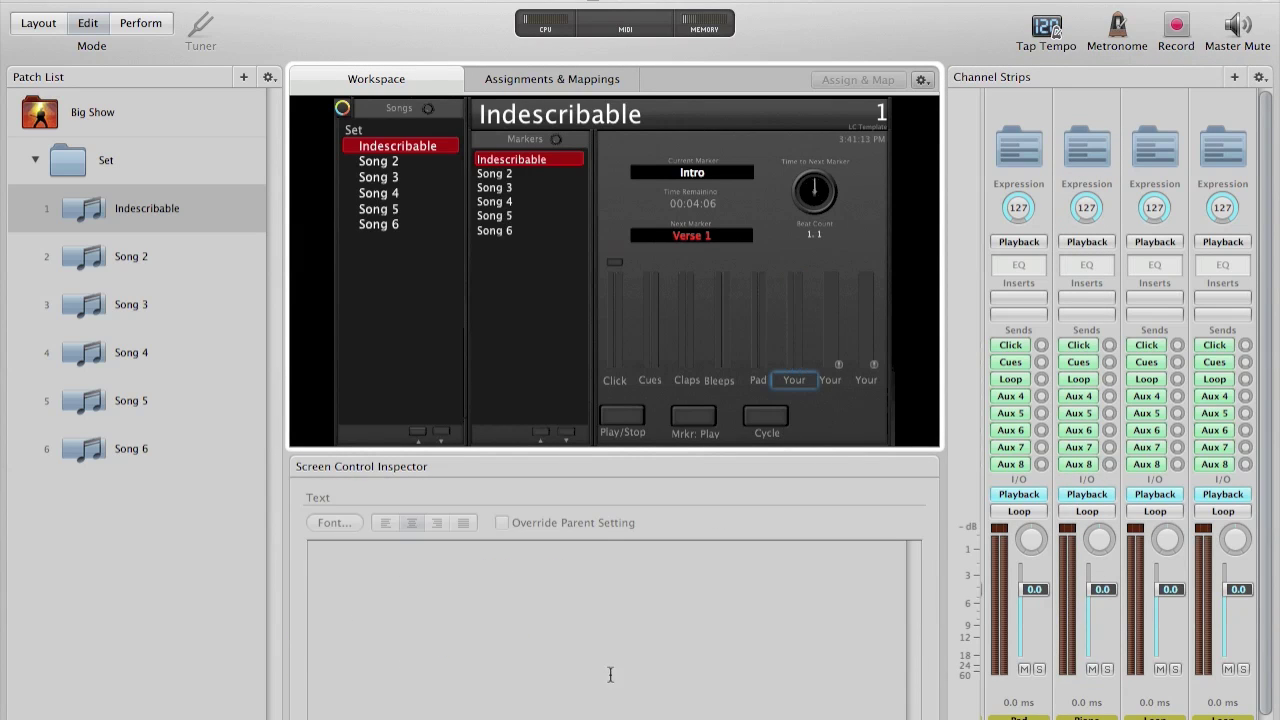
{"action": "type", "text": "Piano"}
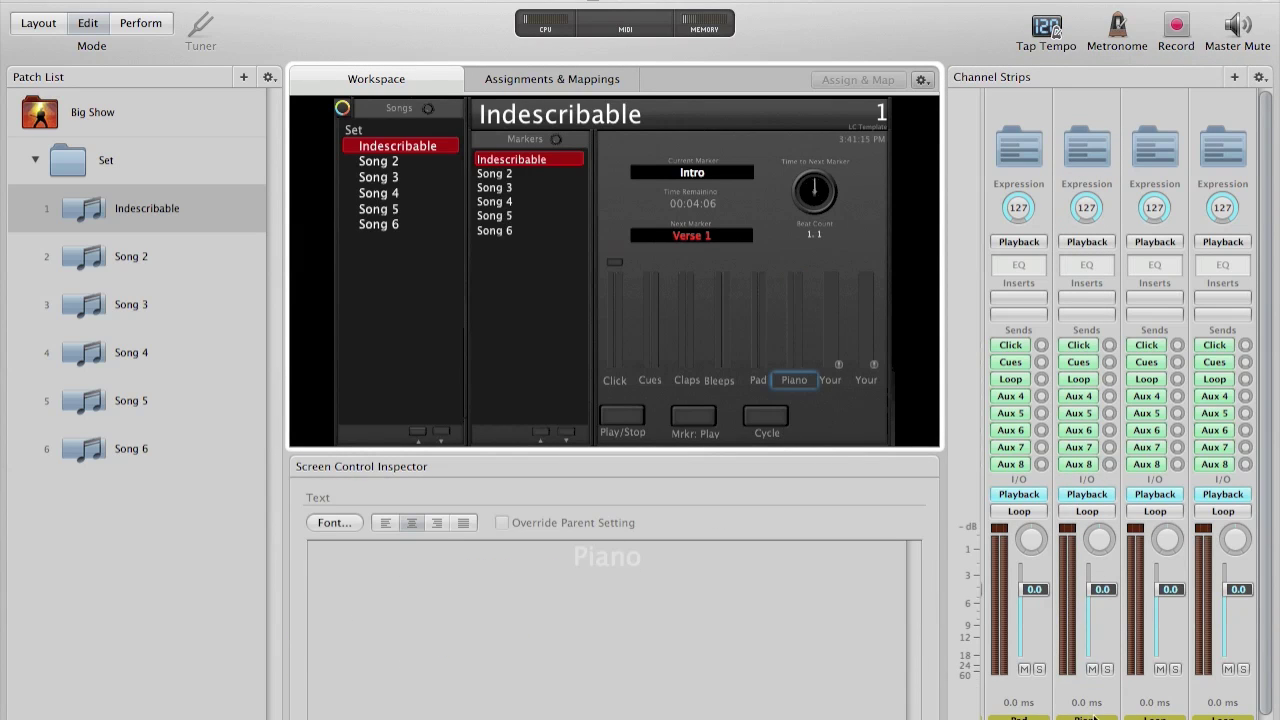
{"action": "left_click", "coordinate": [1157, 494]}
Load Strings_bip.wav into the third strip's Playback player with a 6/8 meter
{"action": "left_click", "coordinate": [1213, 147]}
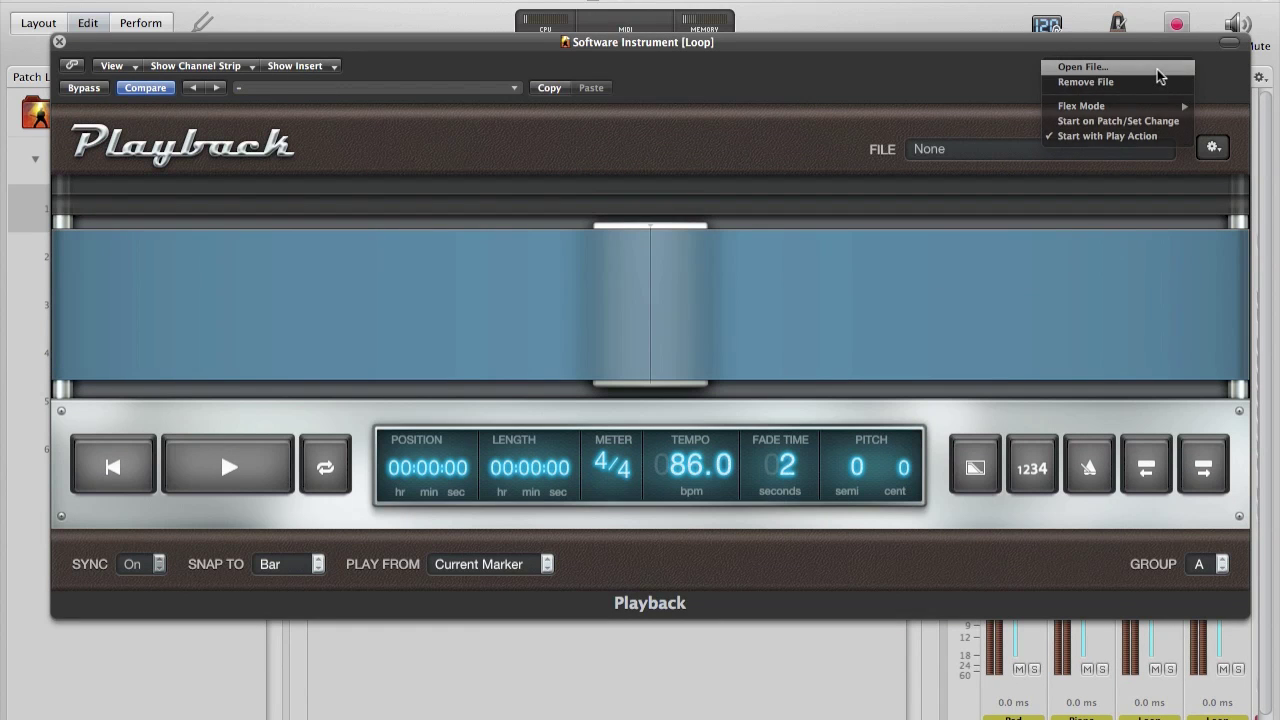
{"action": "left_click", "coordinate": [1088, 67]}
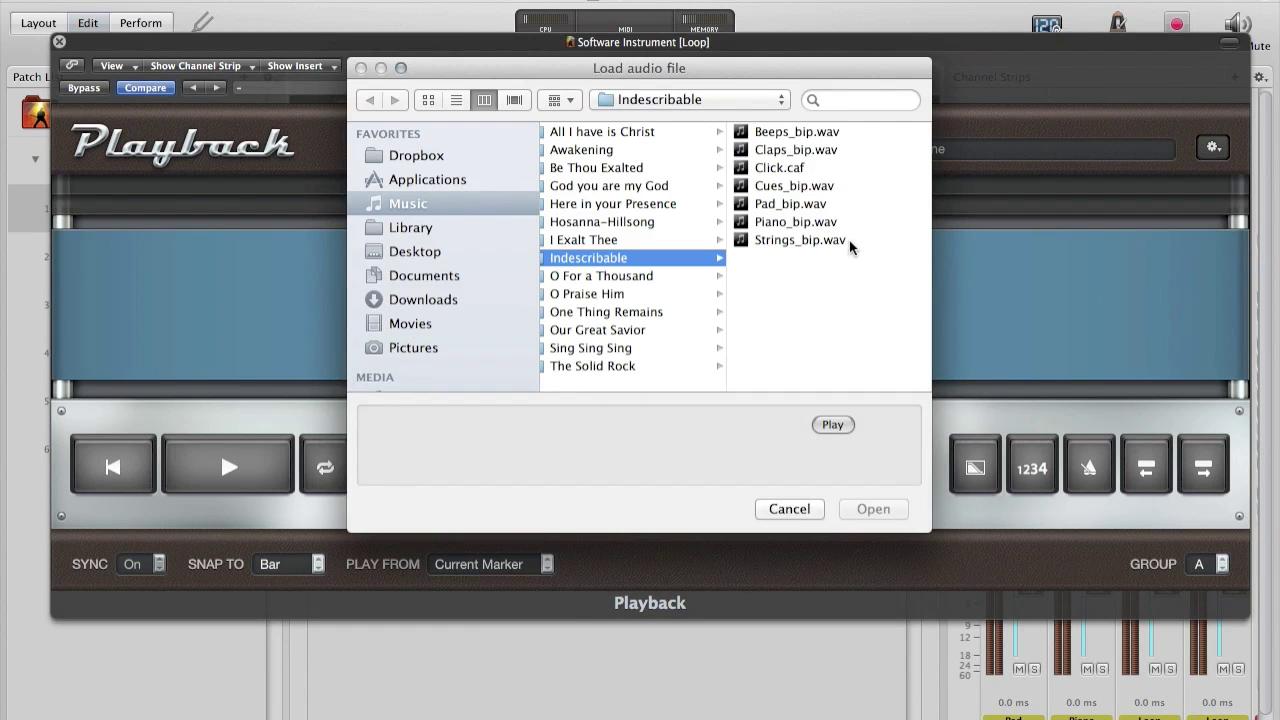
{"action": "double_click", "coordinate": [849, 244]}
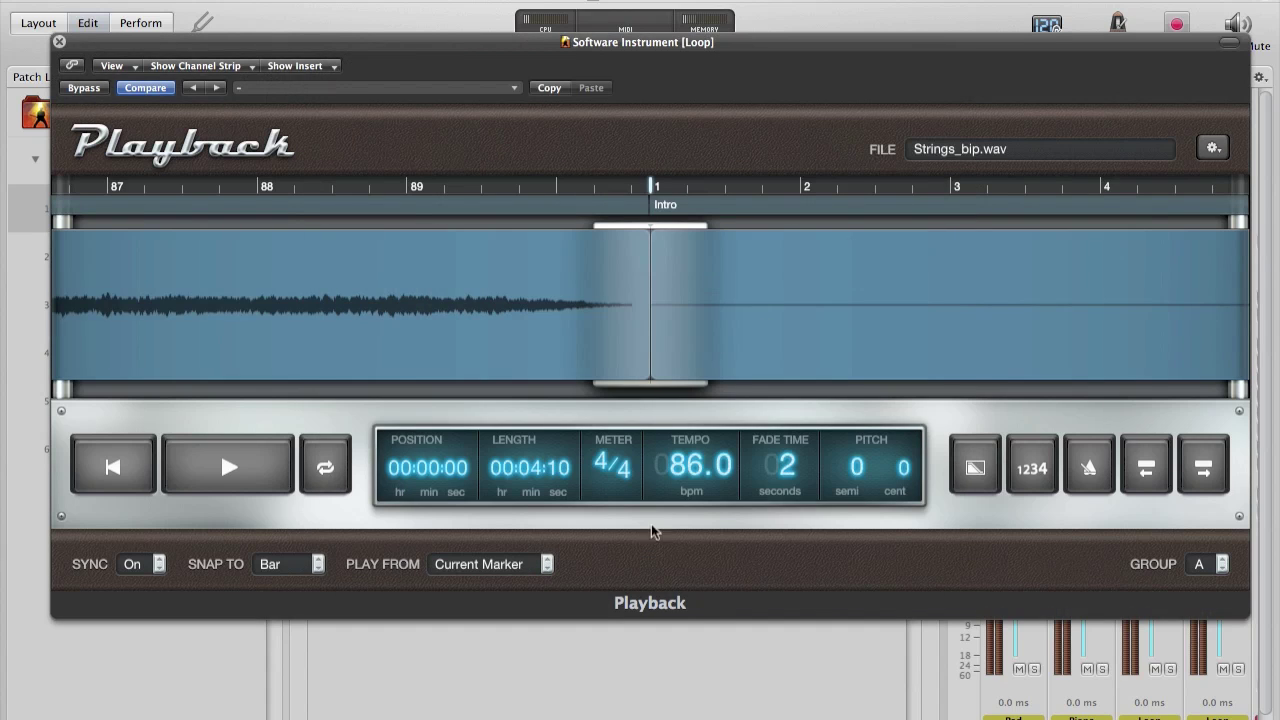
{"action": "left_click", "coordinate": [607, 455]}
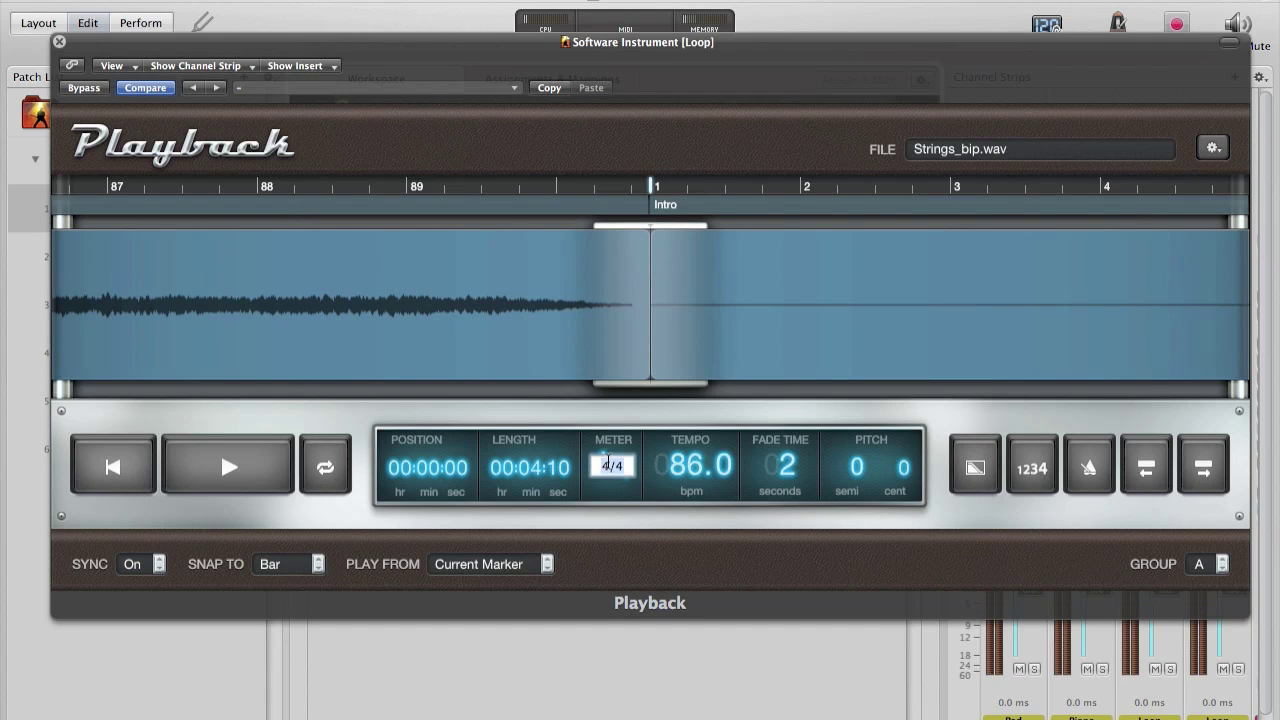
{"action": "left_click", "coordinate": [612, 475]}
{"action": "left_click", "coordinate": [59, 41]}
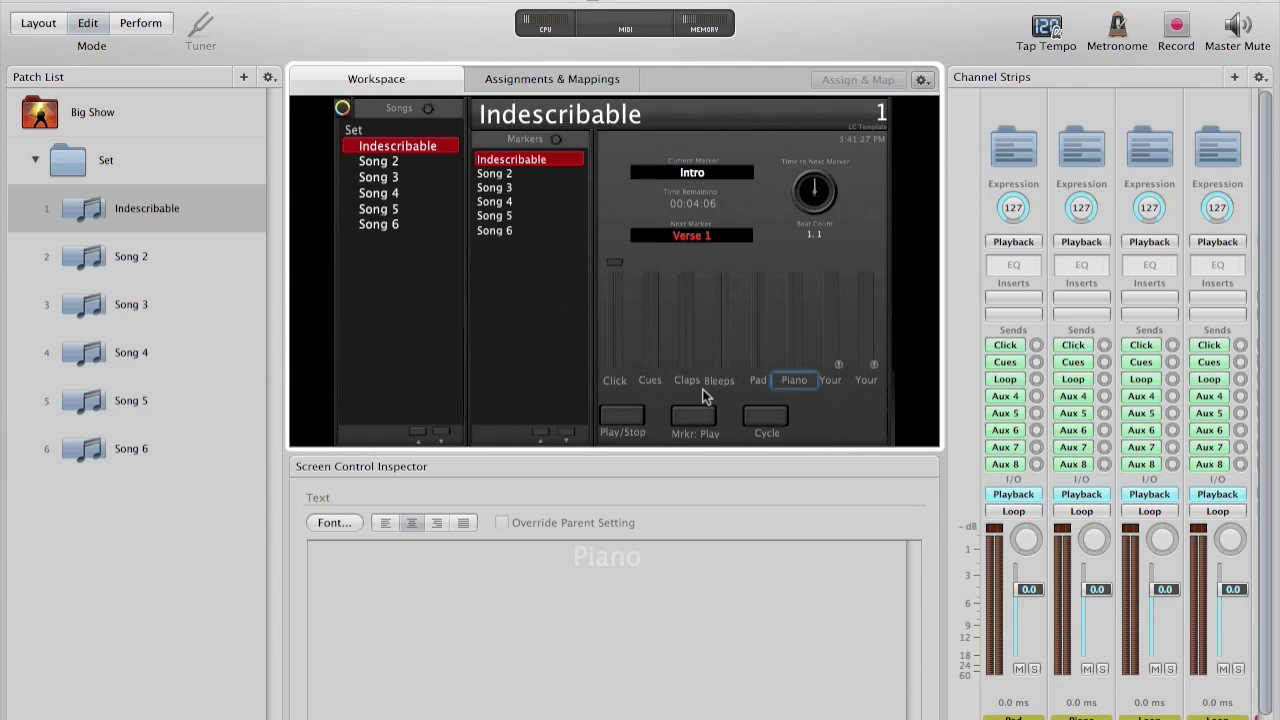
Label the seventh fader Strings, rename the third strip Strings, and map the fader to Strings (7) Level
{"action": "type", "text": "Strings"}
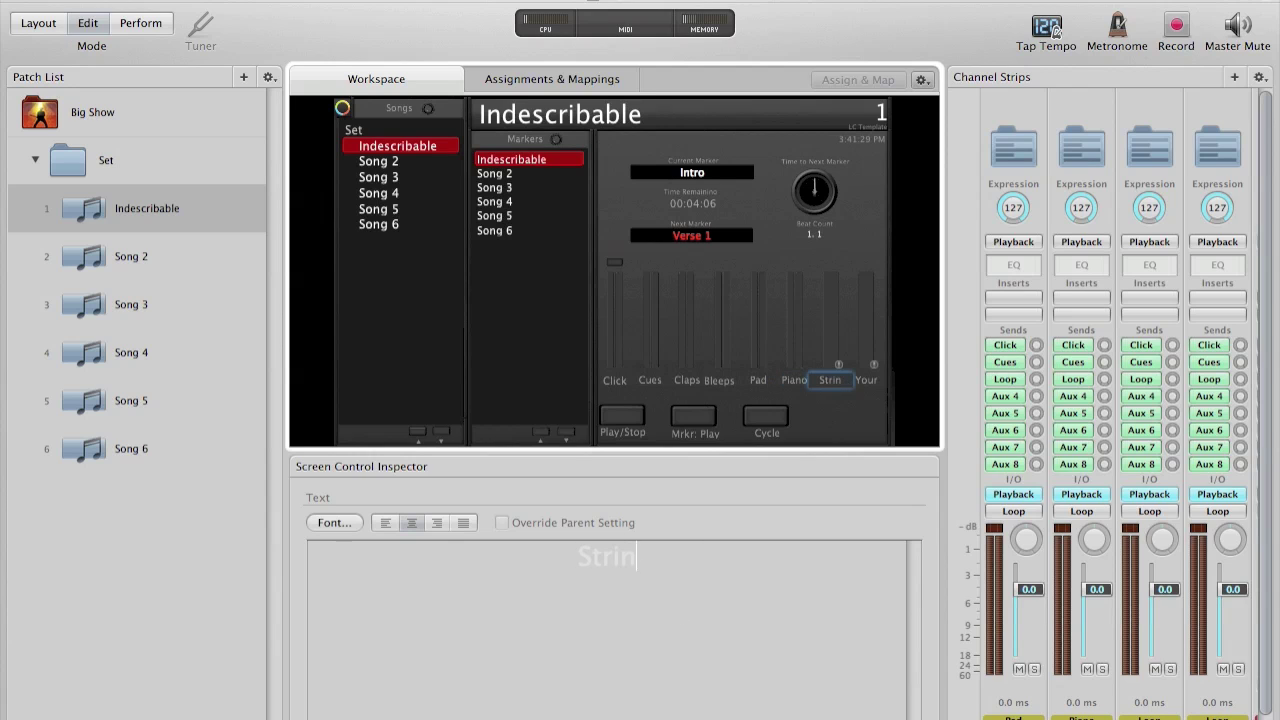
{"action": "left_click", "coordinate": [820, 354]}
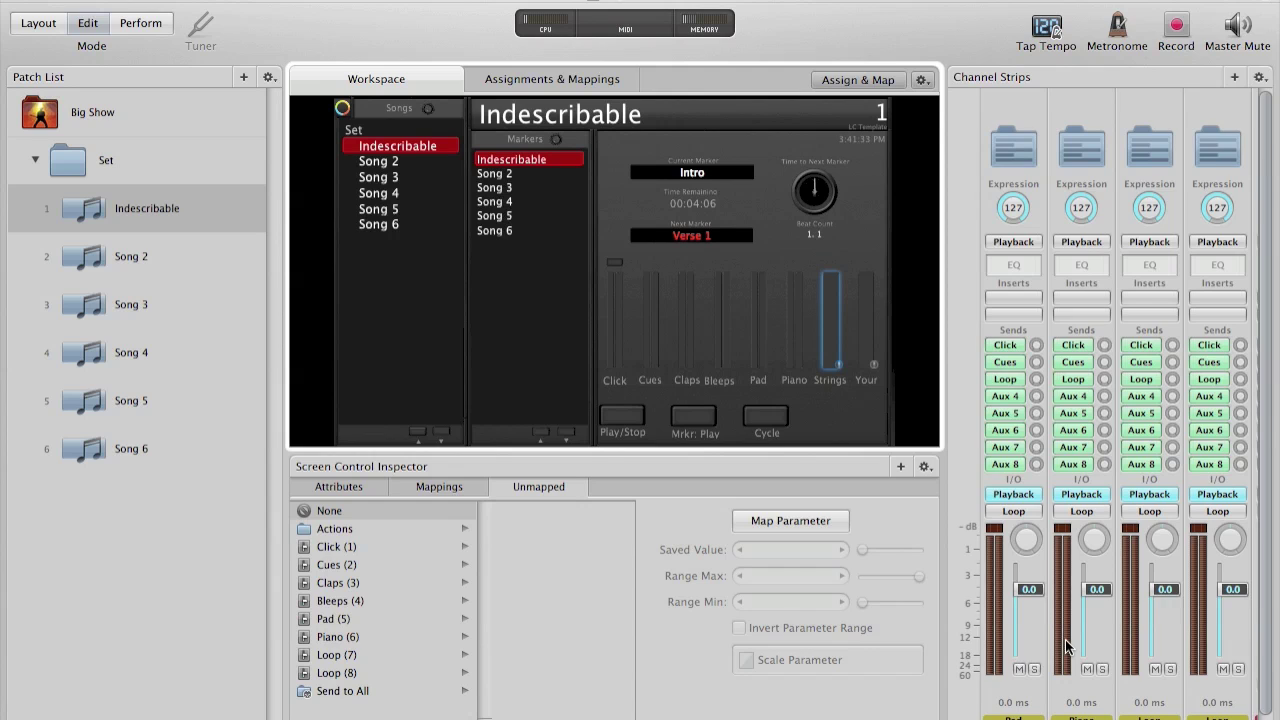
{"action": "left_click", "coordinate": [1132, 712]}
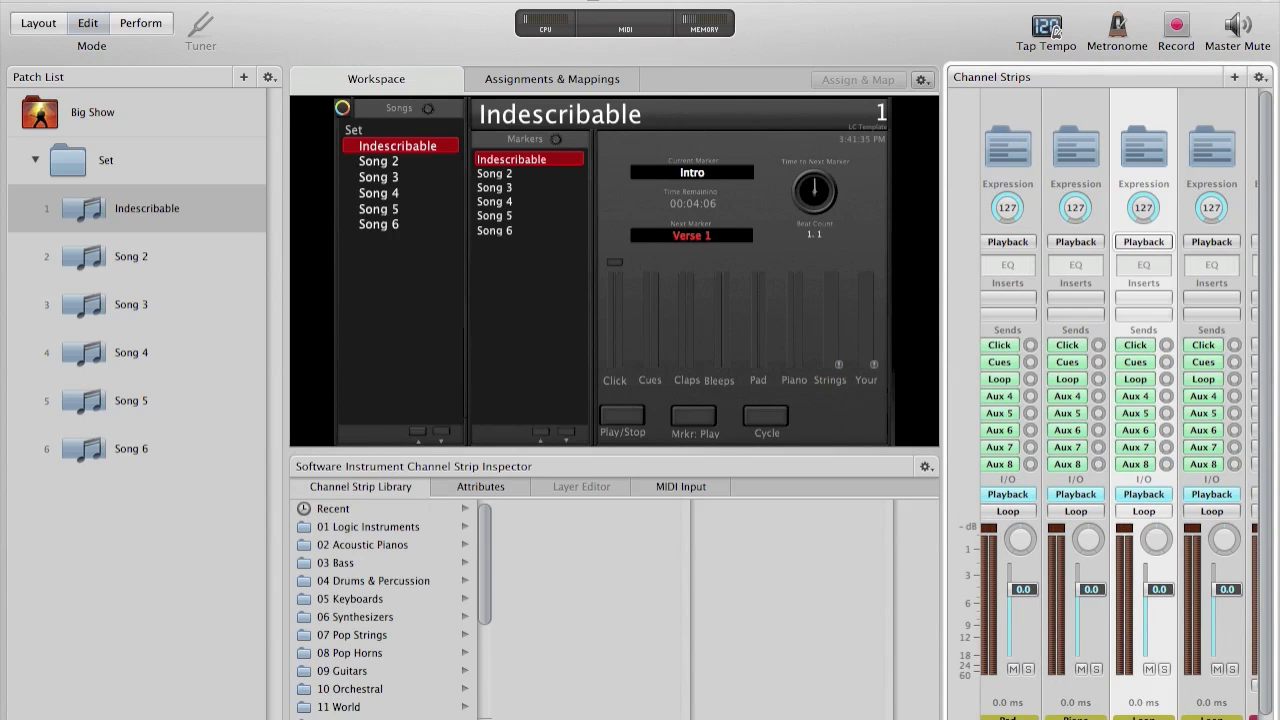
{"action": "double_click", "coordinate": [1140, 715]}
{"action": "type", "text": "Strings"}
{"action": "key", "text": "Return"}
{"action": "left_click", "coordinate": [822, 350]}
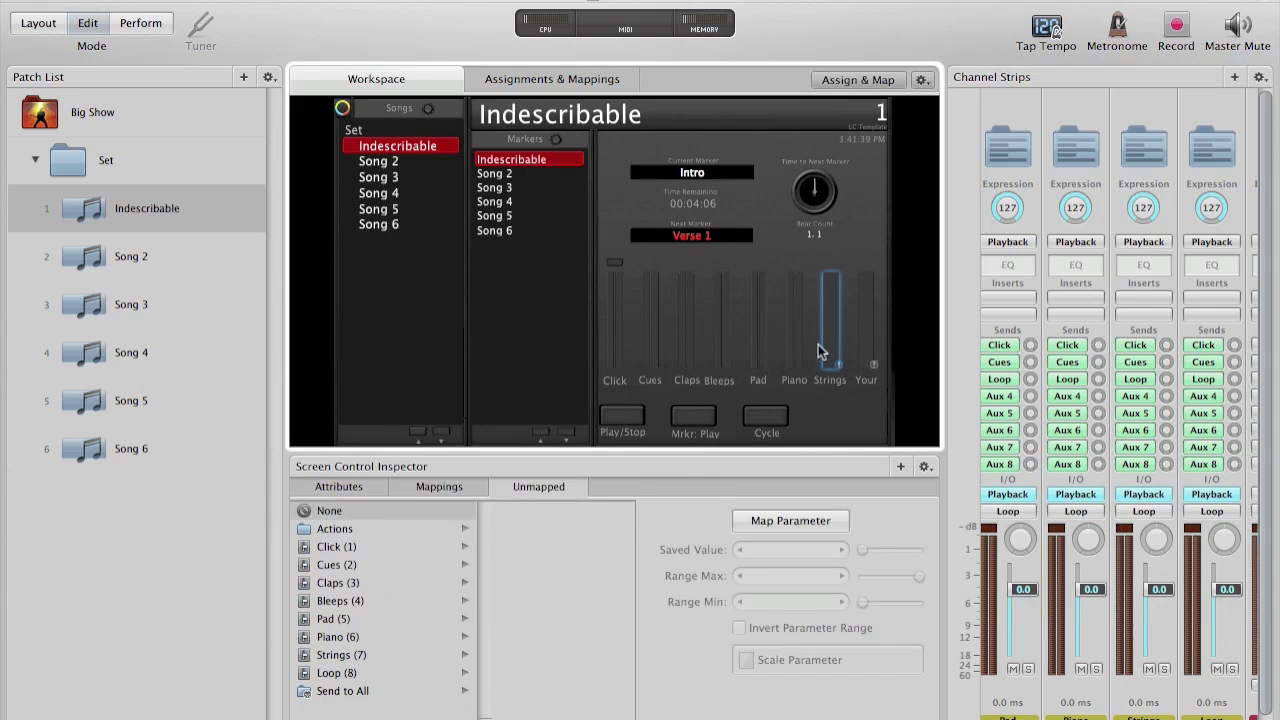
{"action": "left_click", "coordinate": [393, 655]}
{"action": "left_click", "coordinate": [527, 601]}
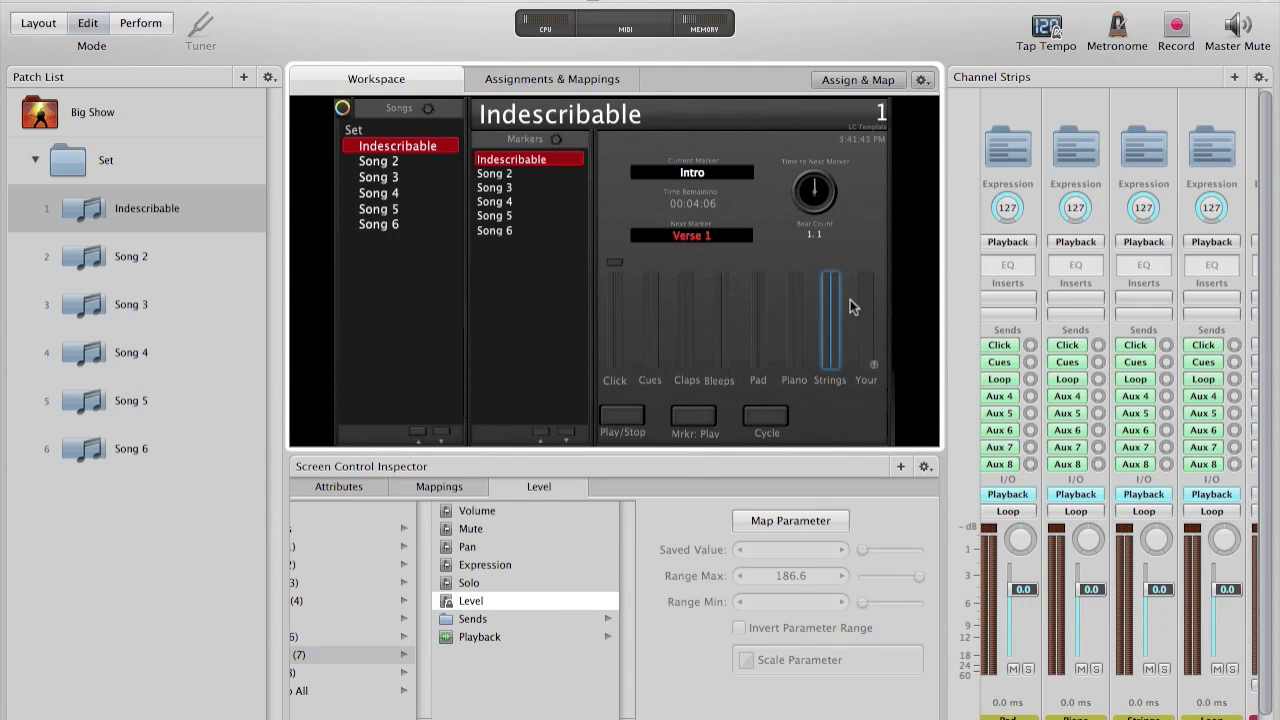
Map the Markers list to Click (1) Playback so it shows the Intro through Outro sections
{"action": "left_click", "coordinate": [549, 240]}
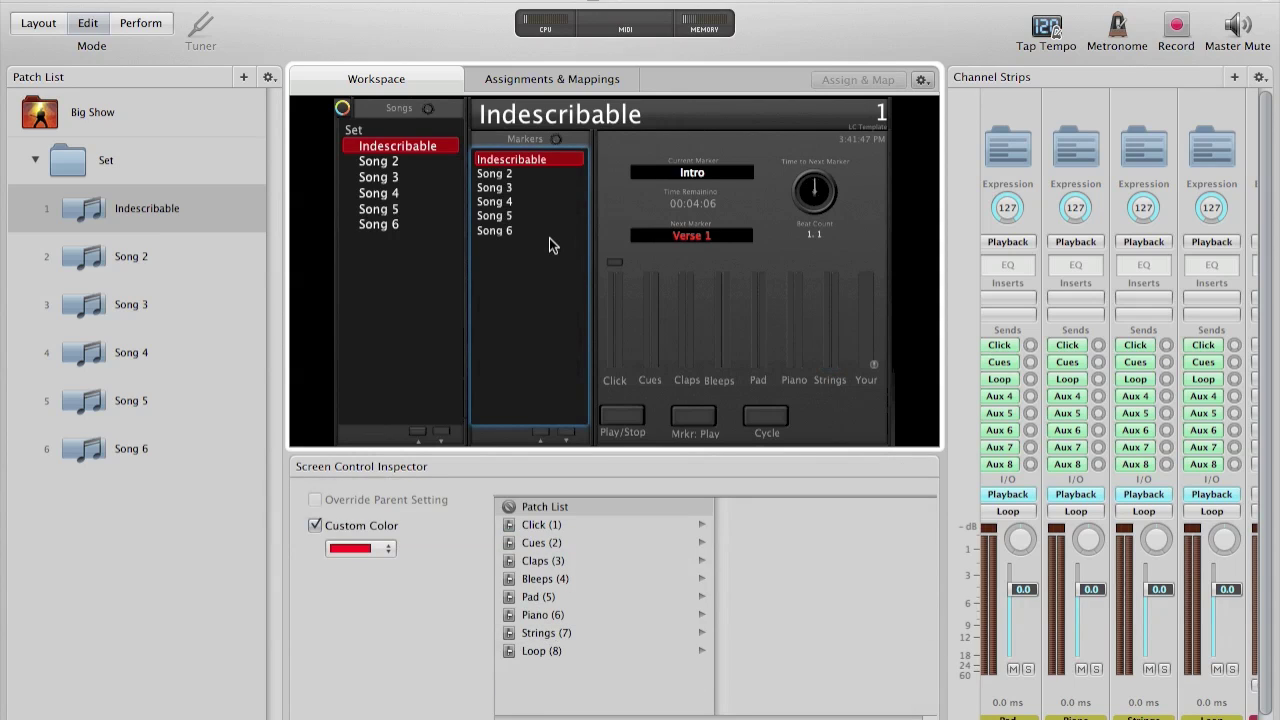
{"action": "left_click", "coordinate": [666, 527]}
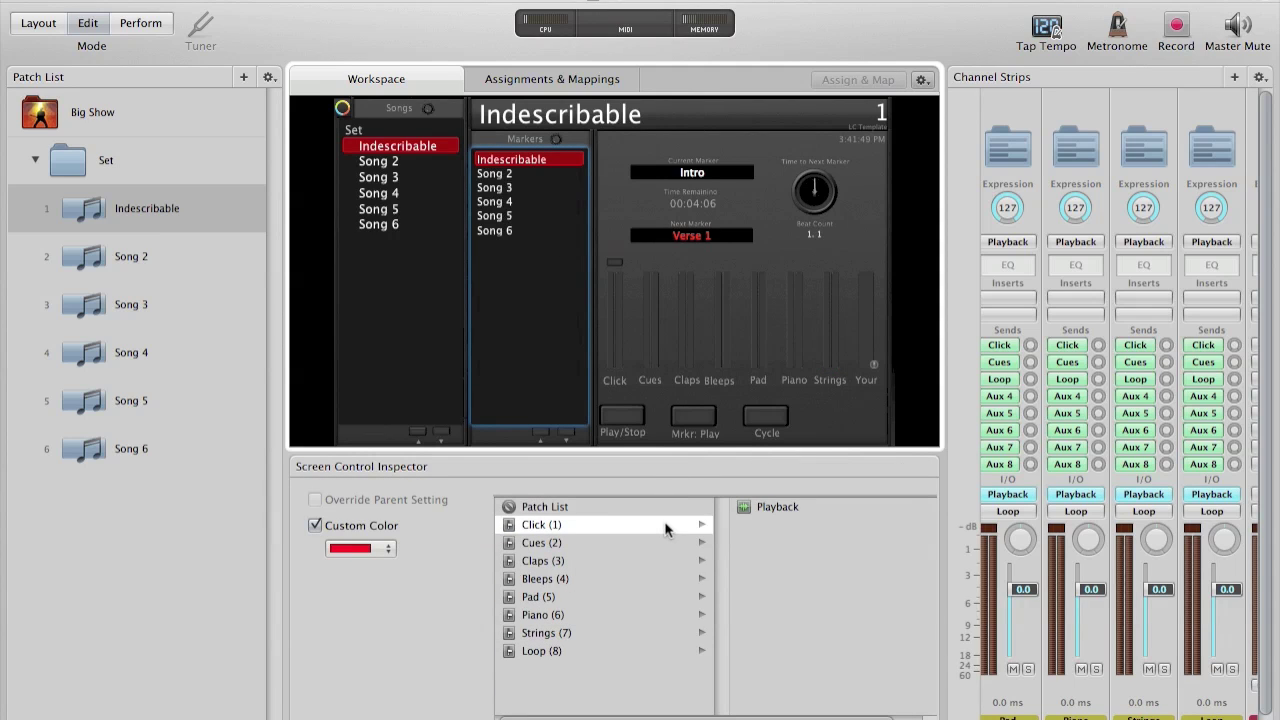
{"action": "left_click", "coordinate": [796, 507]}
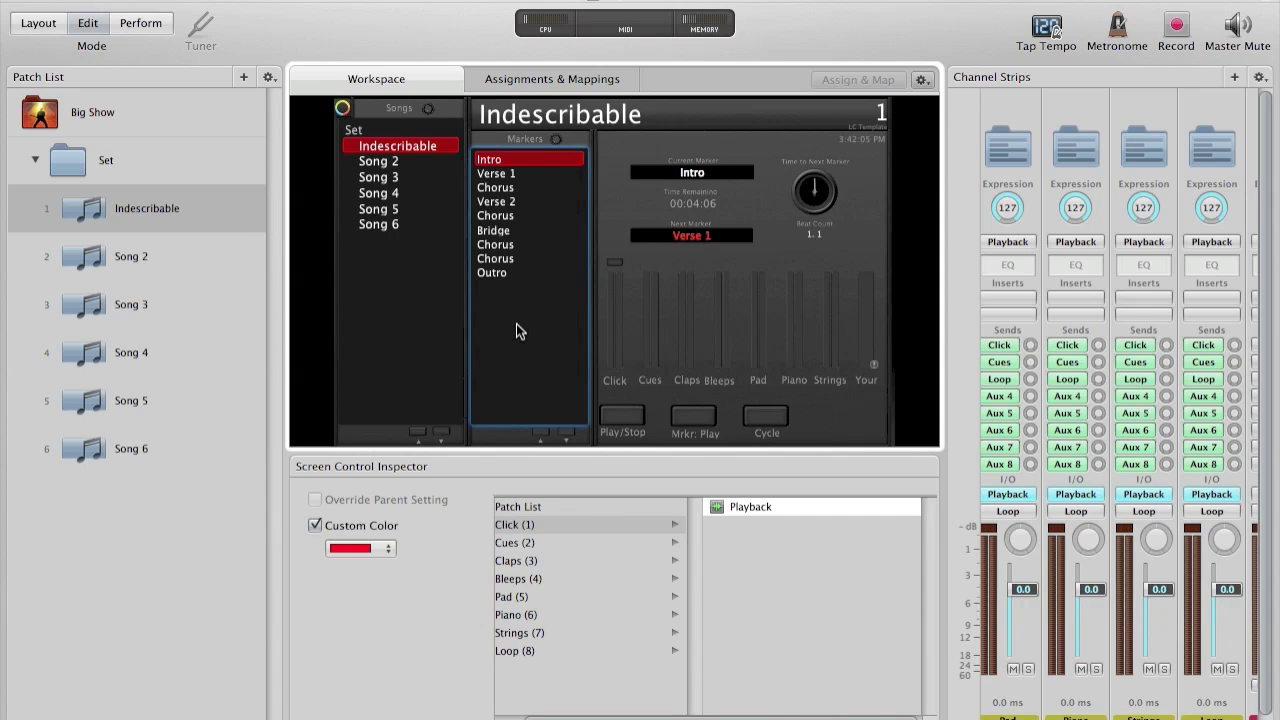
{"action": "left_click", "coordinate": [193, 212]}
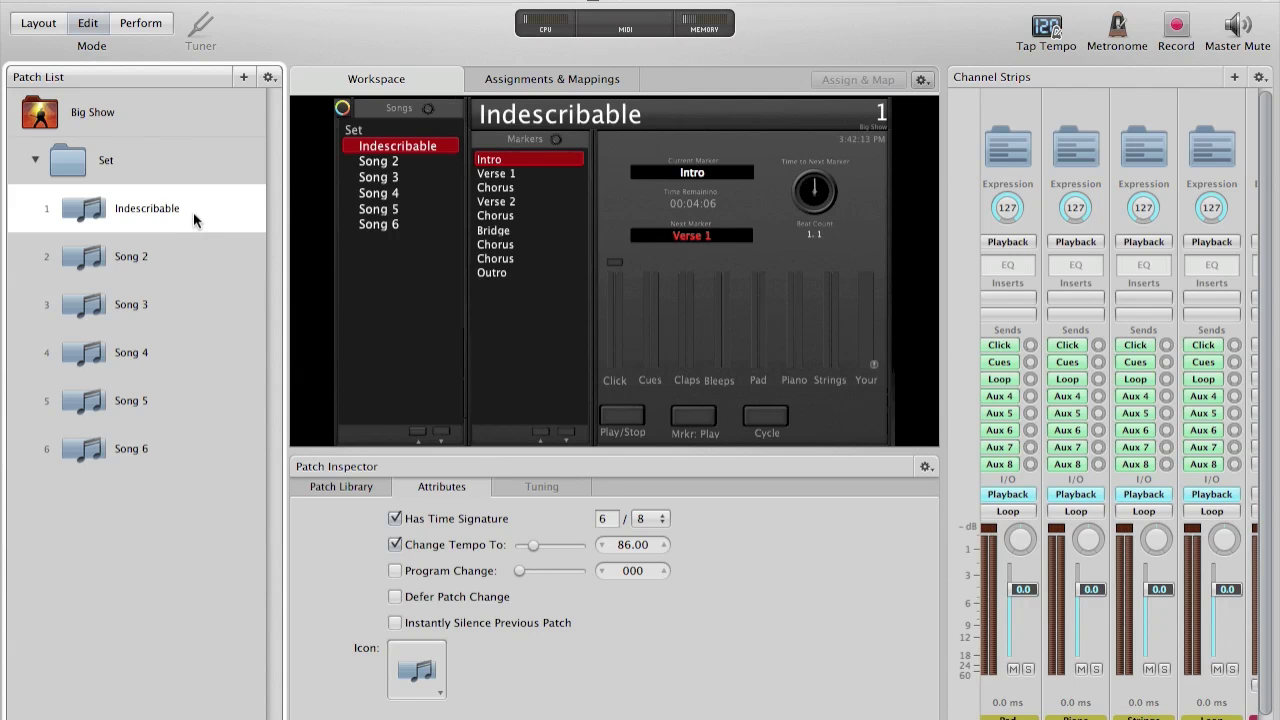
Export the Indescribable patch into a newly created Desktop folder named Patches
{"action": "key", "text": "super+shift+e"}
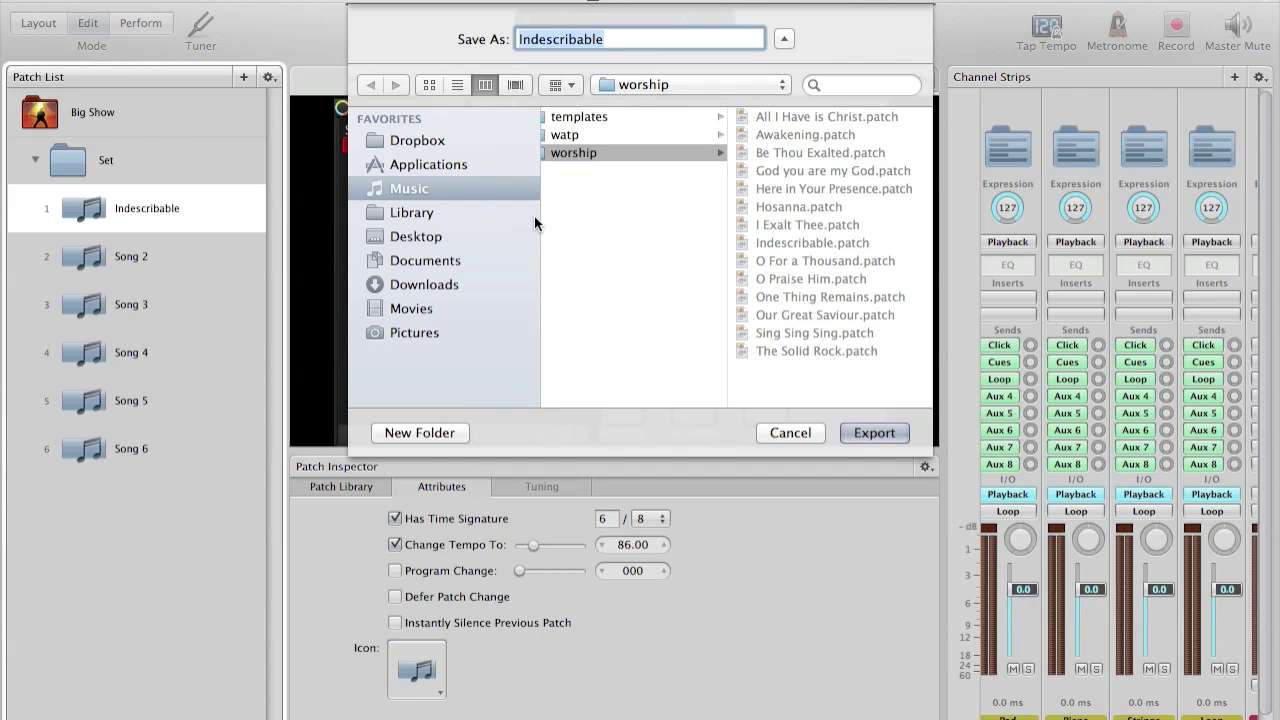
{"action": "left_click", "coordinate": [487, 240]}
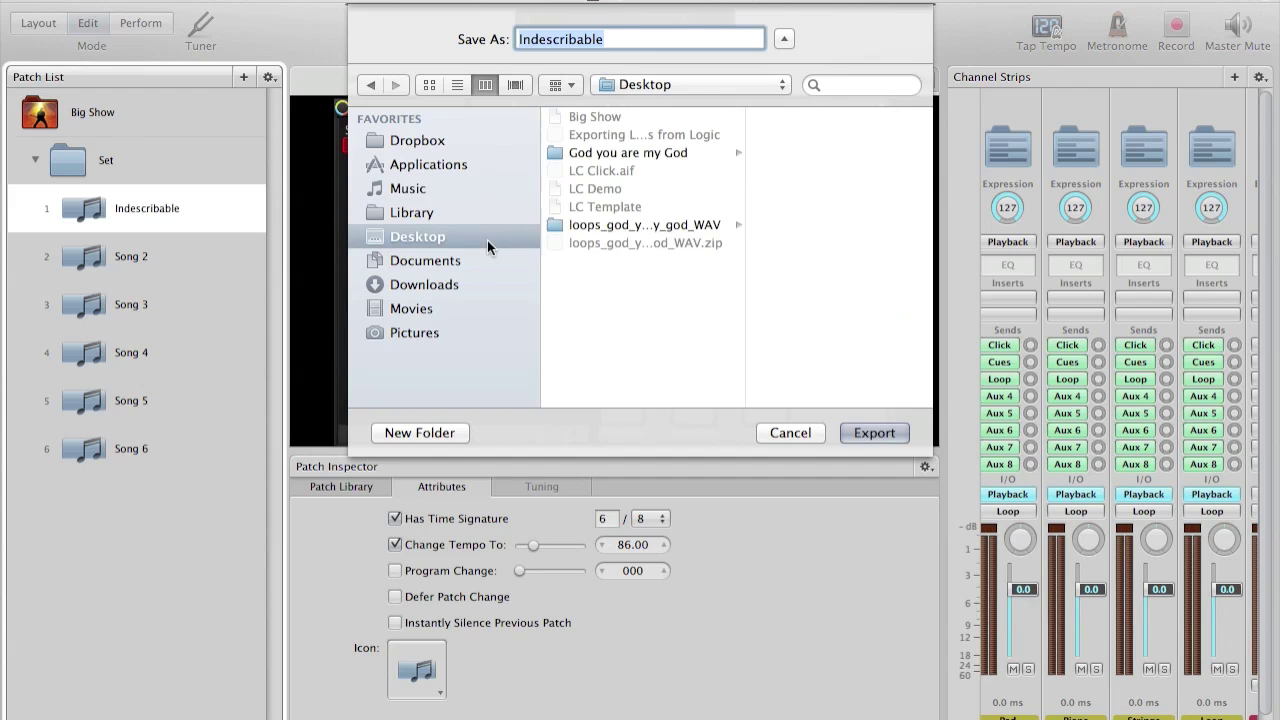
{"action": "left_click", "coordinate": [425, 433]}
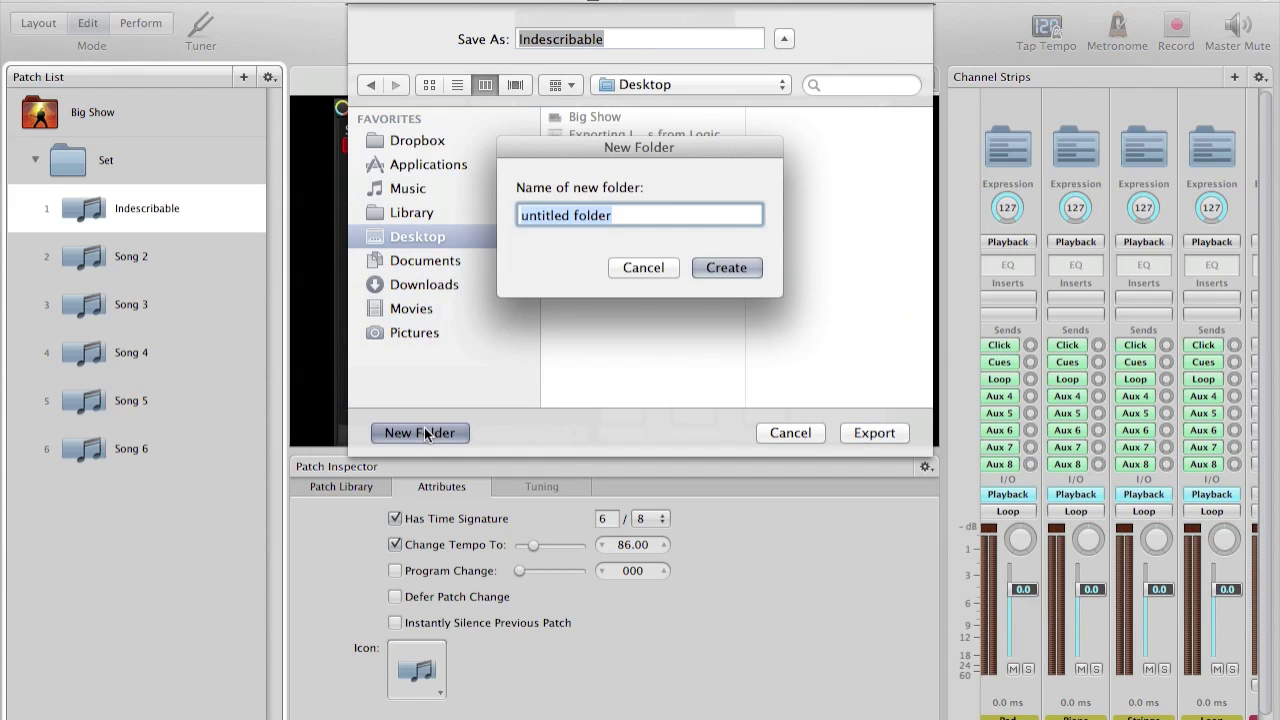
{"action": "type", "text": "Patches"}
{"action": "key", "text": "Return"}
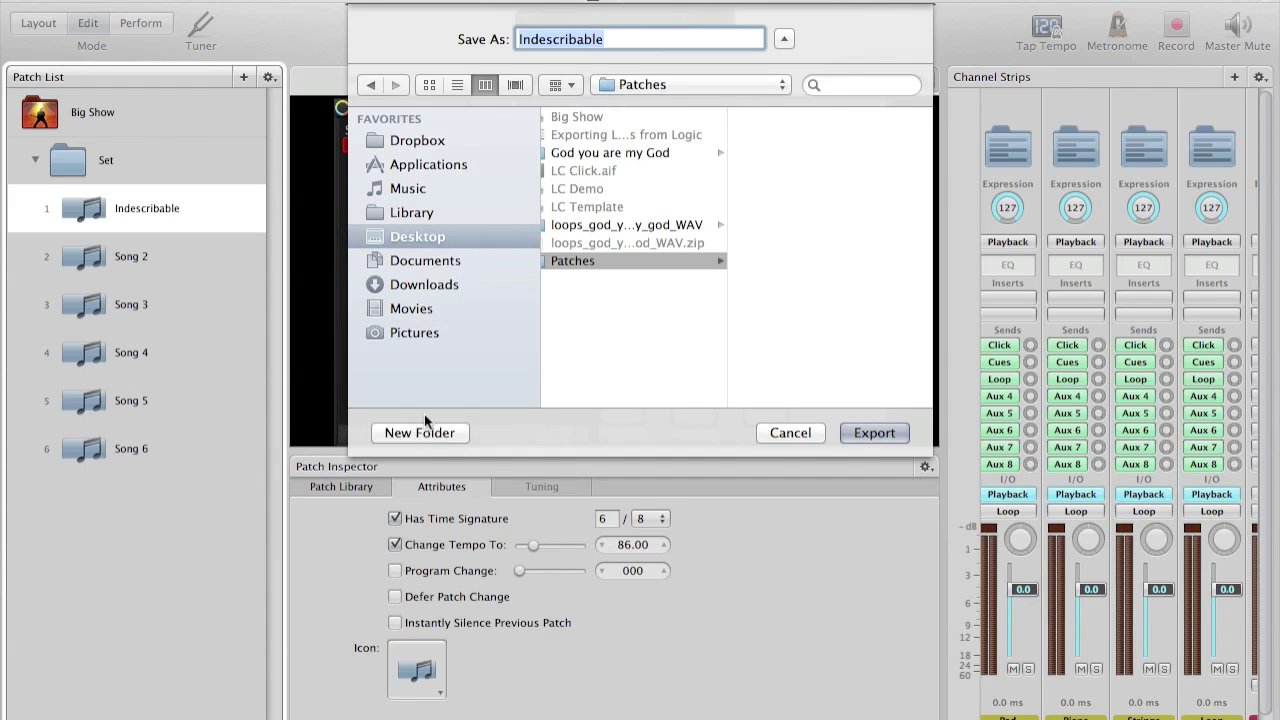
{"action": "left_click", "coordinate": [874, 433]}
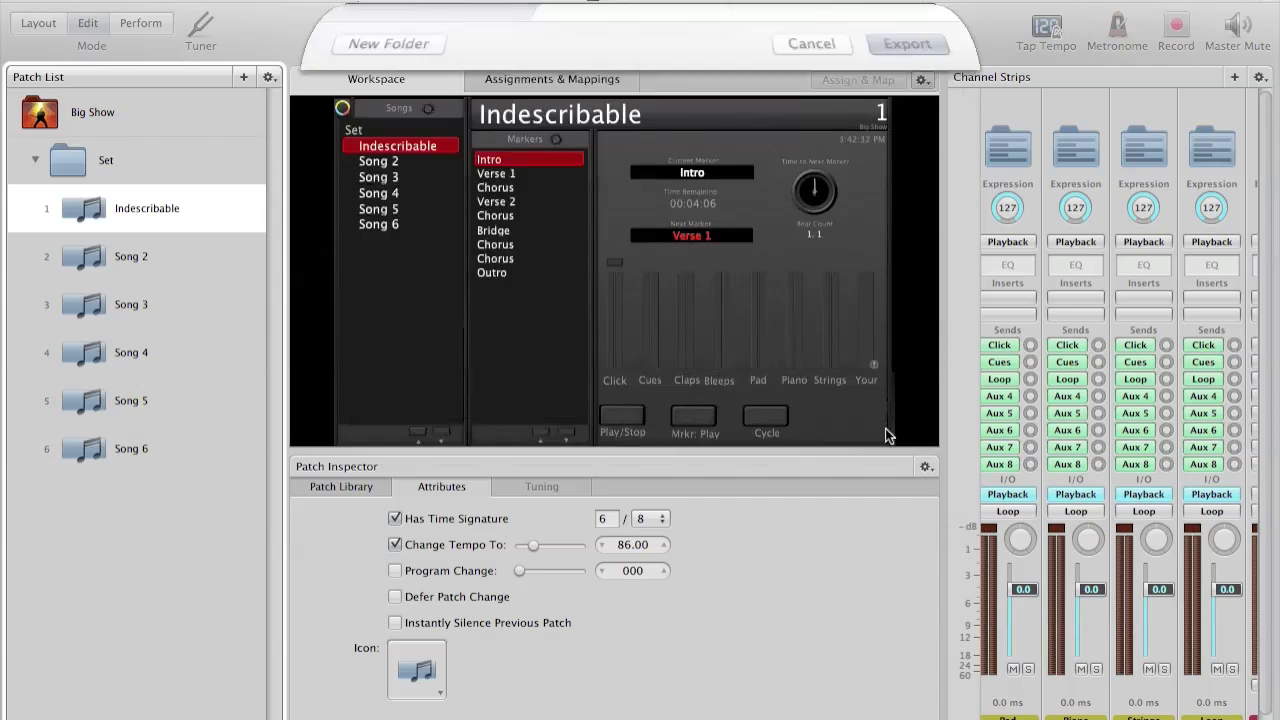
Delete the Indescribable patch, then import Indescribable.patch back from Desktop > Patches
{"action": "left_click", "coordinate": [171, 284]}
{"action": "left_click", "coordinate": [168, 208]}
{"action": "key", "text": "Delete"}
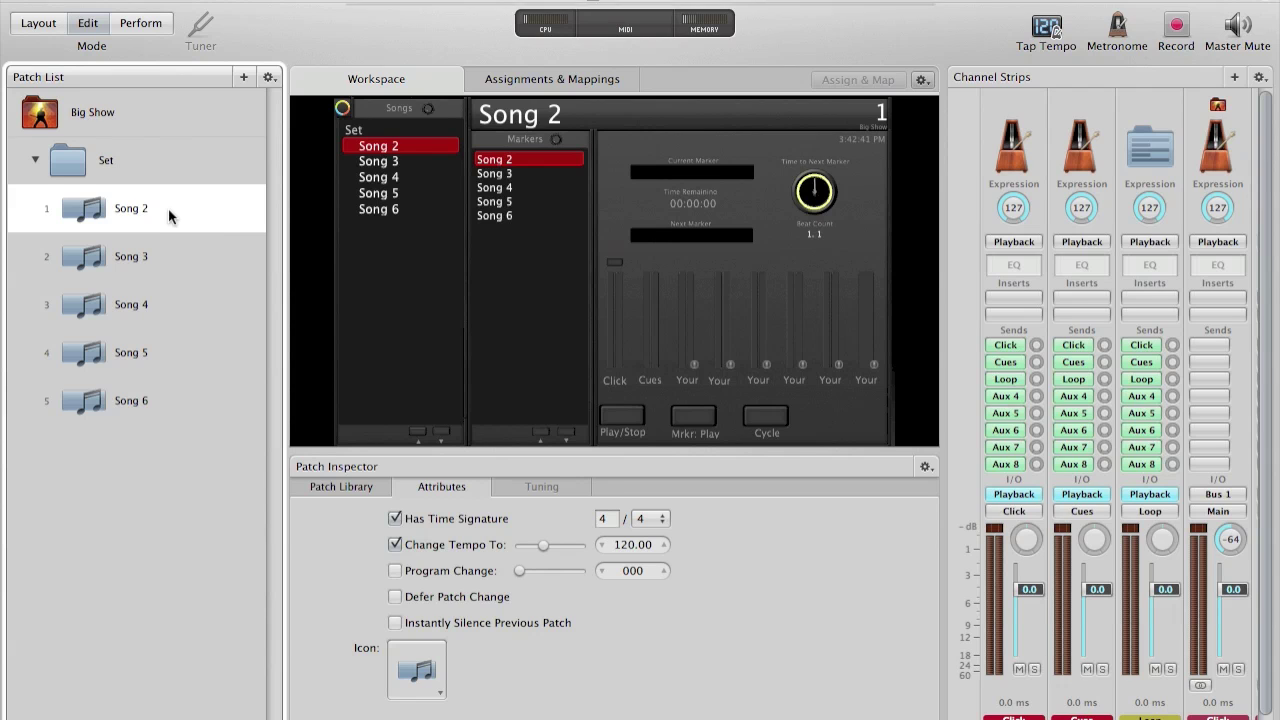
{"action": "key", "text": "super+i"}
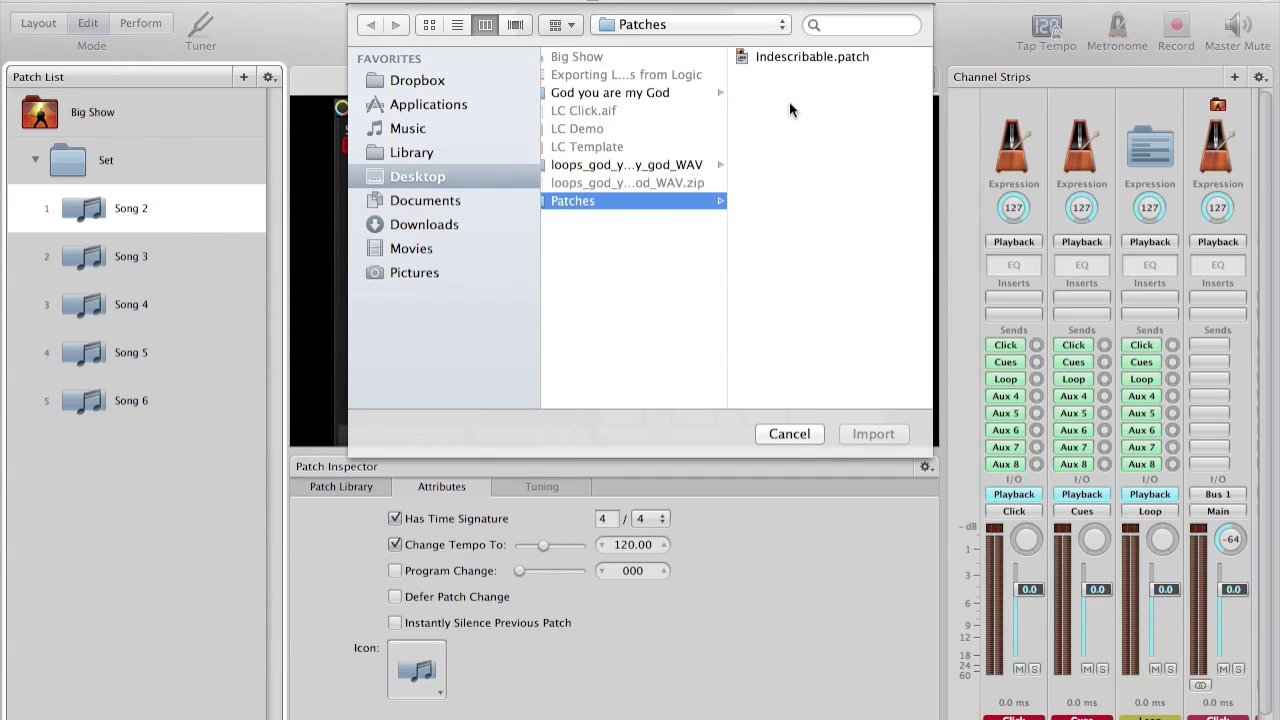
{"action": "double_click", "coordinate": [830, 62]}
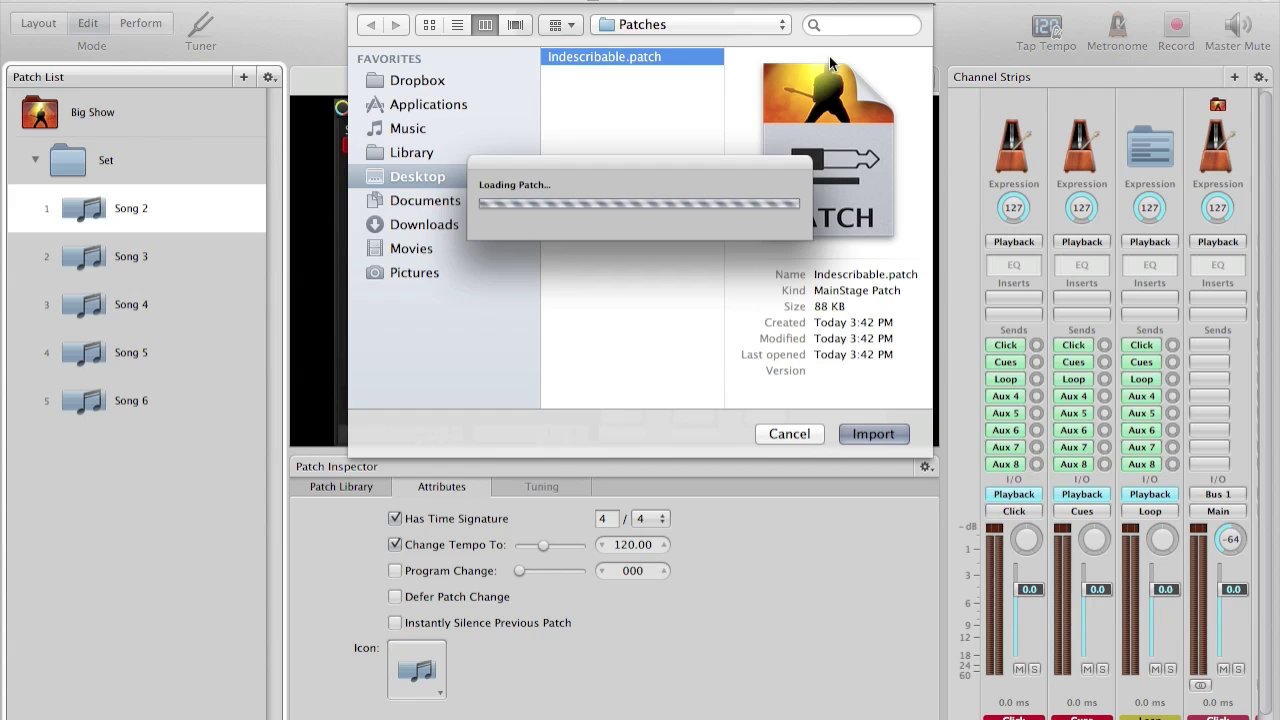